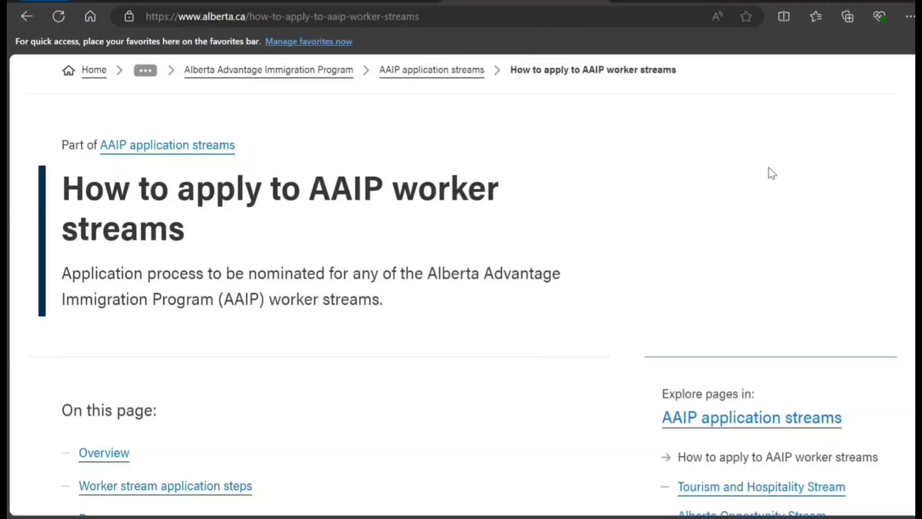
# Read the introduction and Overview section on who can apply to the AAIP worker streams and the Worker Expression of Interest requirement.
pyautogui.scroll(-6, 754, 174)
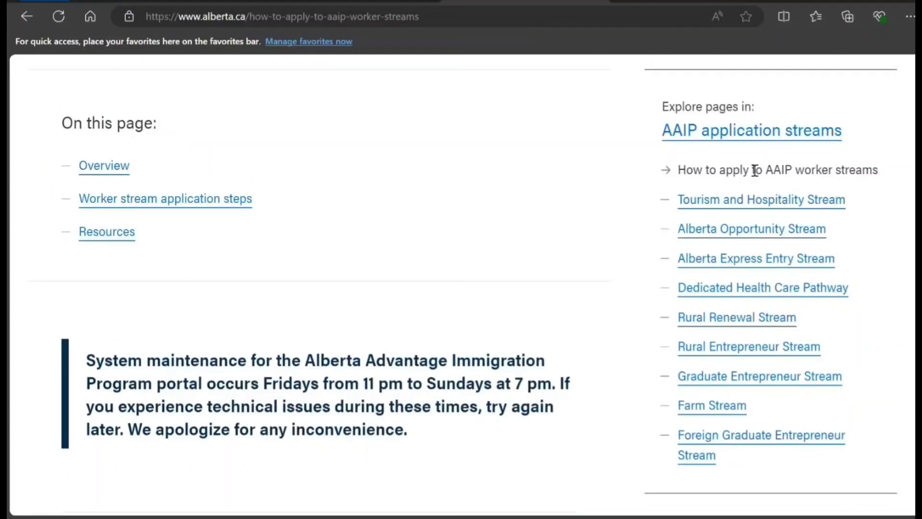
pyautogui.scroll(4, 755, 171)
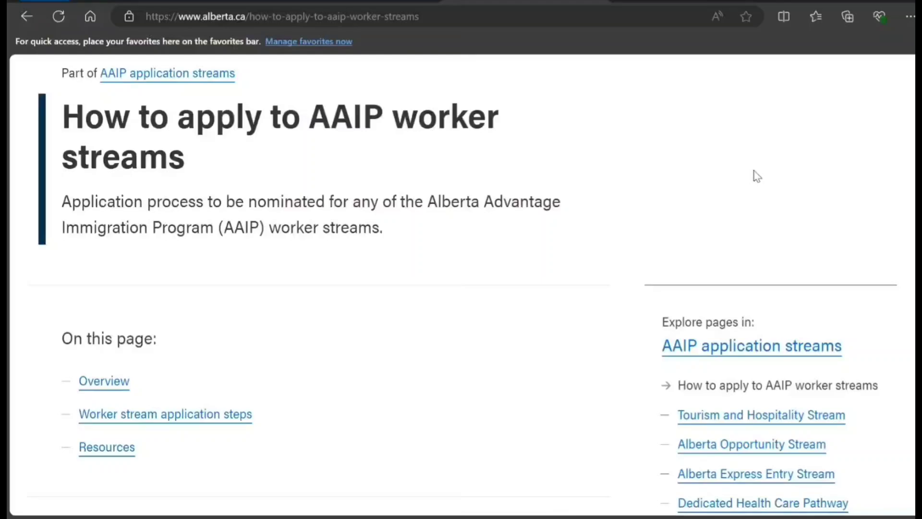
pyautogui.scroll(-12, 757, 176)
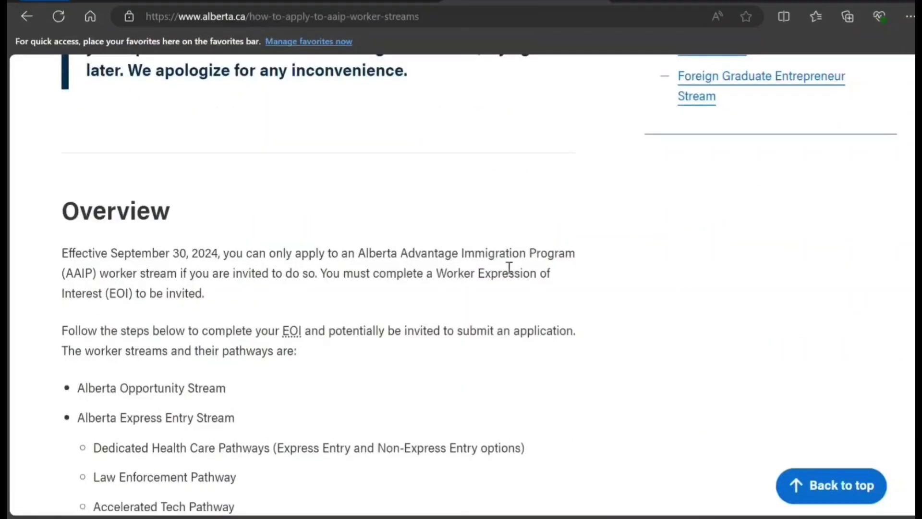
pyautogui.moveTo(275, 255); pyautogui.dragTo(536, 252)
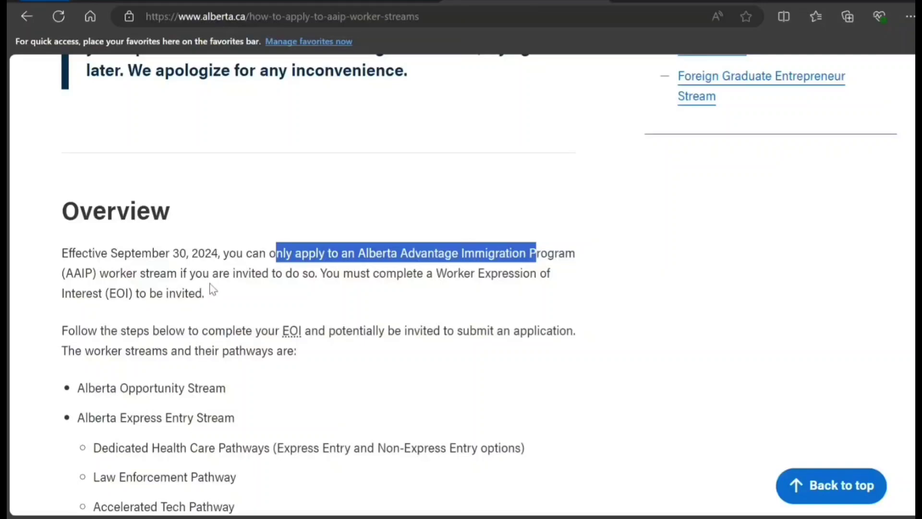
pyautogui.moveTo(209, 273); pyautogui.dragTo(285, 273)
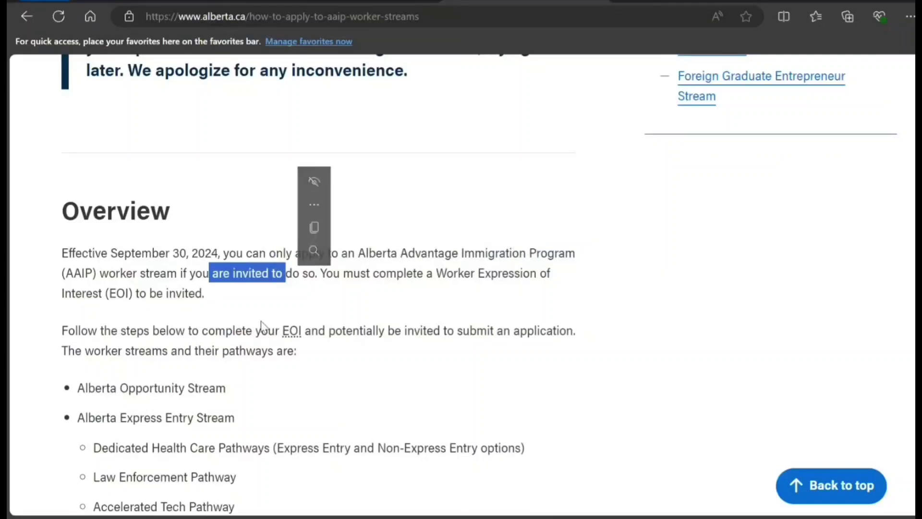
pyautogui.click(401, 281)
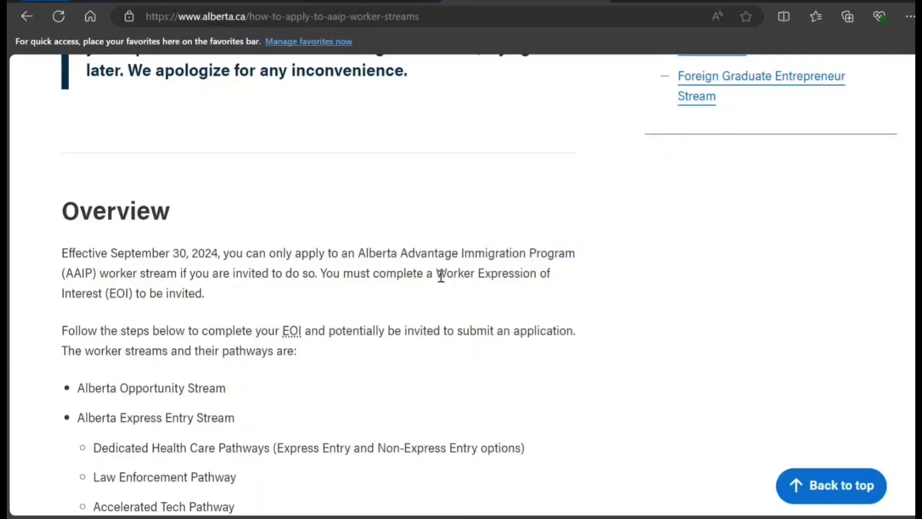
pyautogui.moveTo(440, 274); pyautogui.dragTo(520, 274)
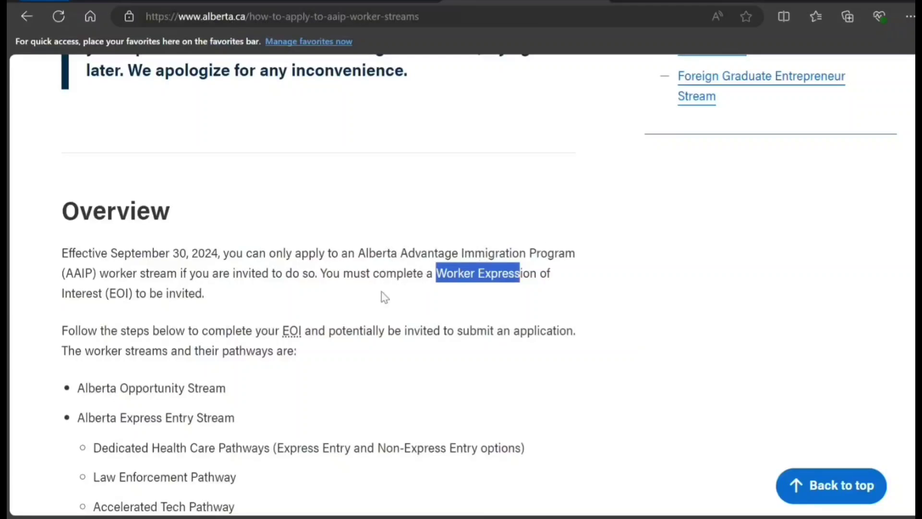
# Open the AAIP portal through the link in the Step 1 instructions for submitting a Worker Expression of Interest.
pyautogui.scroll(-1, 382, 292)
pyautogui.scroll(-4, 376, 291)
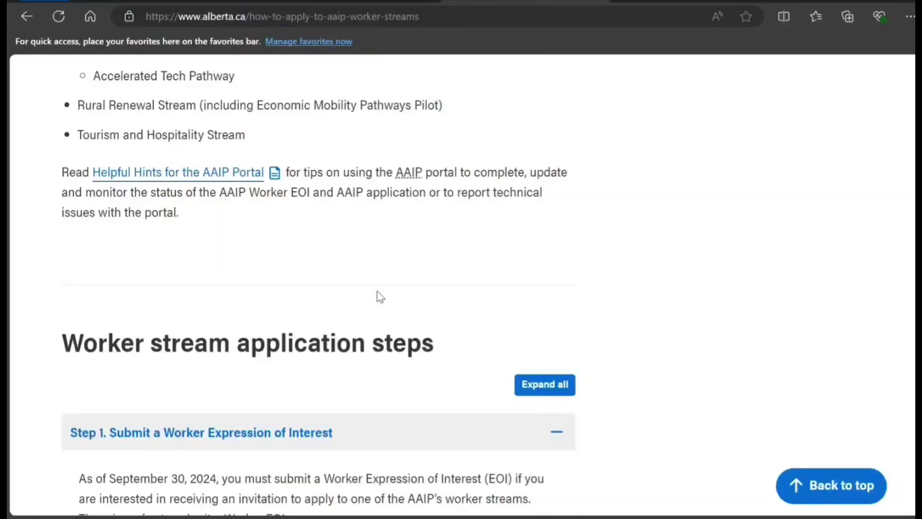
pyautogui.scroll(-5, 231, 165)
pyautogui.scroll(-2, 241, 263)
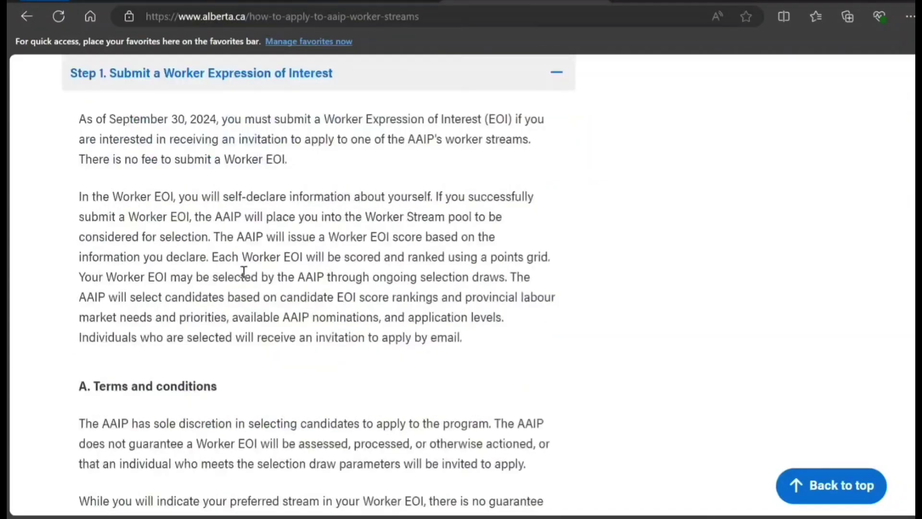
pyautogui.scroll(-15, 243, 272)
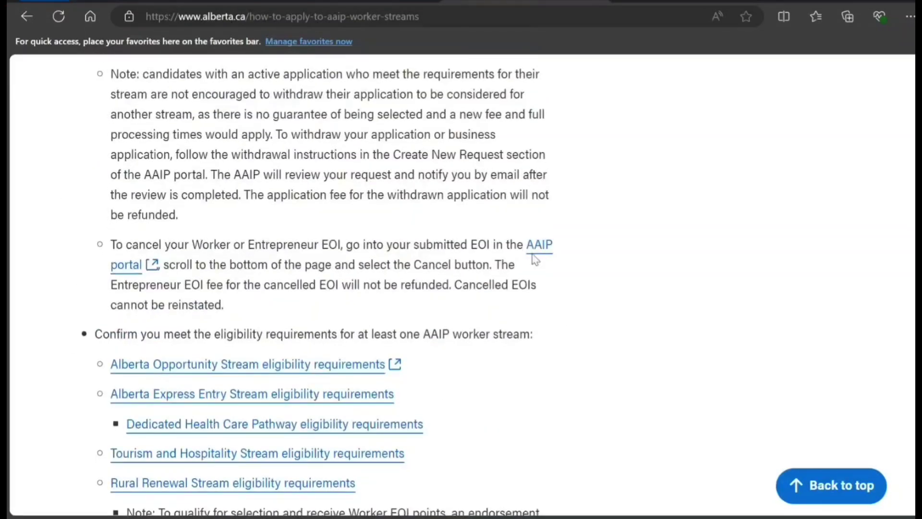
pyautogui.click(539, 246)
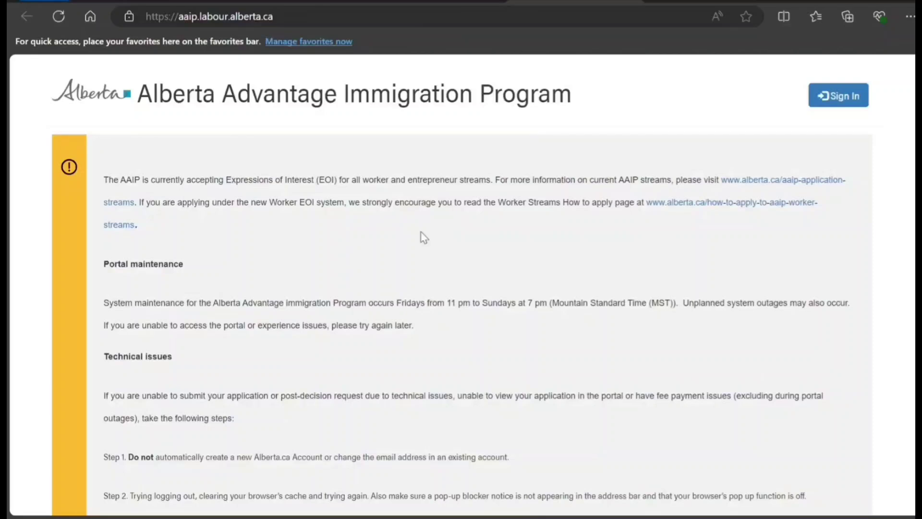
# Sign in to the portal with a Google account and accept the Alberta.ca Account Terms of Use.
pyautogui.click(829, 96)
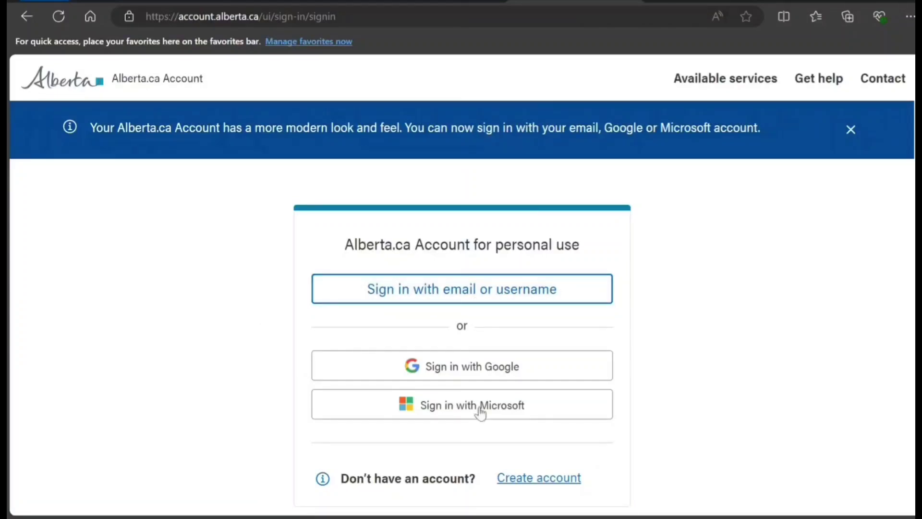
pyautogui.click(486, 370)
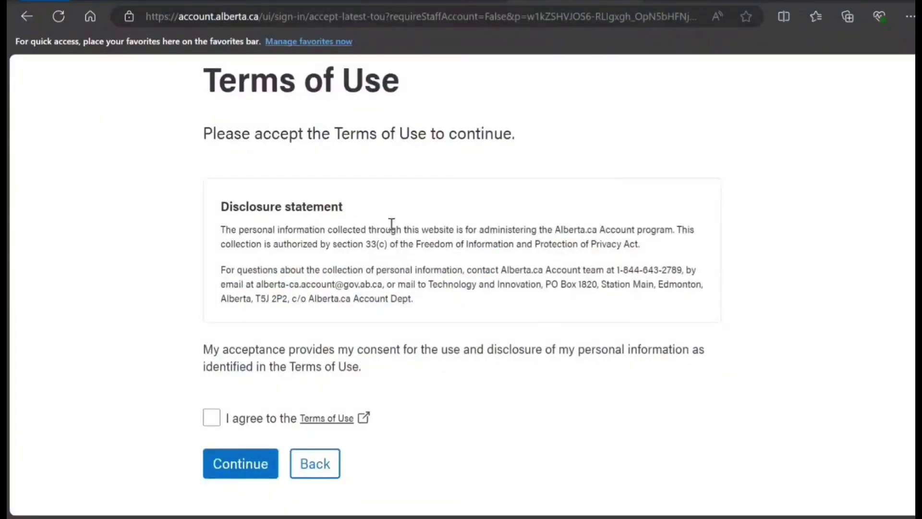
pyautogui.scroll(2, 391, 225)
pyautogui.scroll(-5, 391, 222)
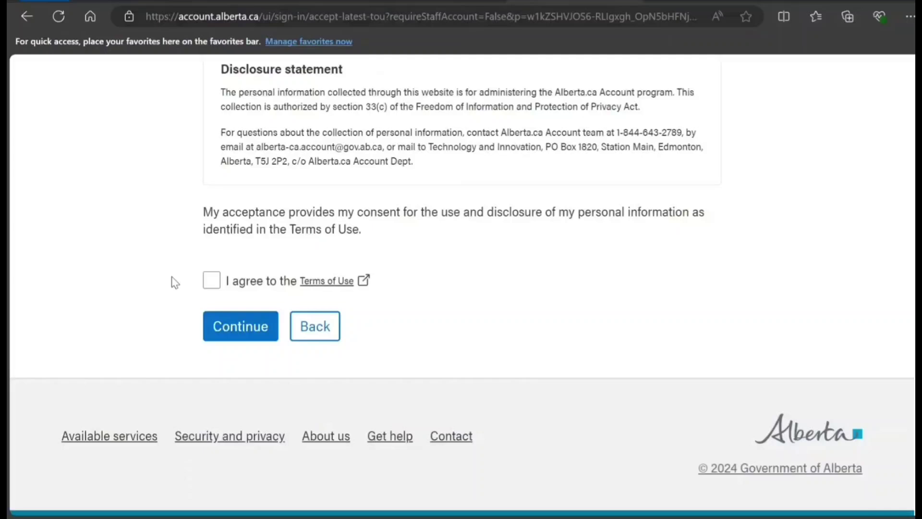
pyautogui.click(216, 284)
pyautogui.click(246, 330)
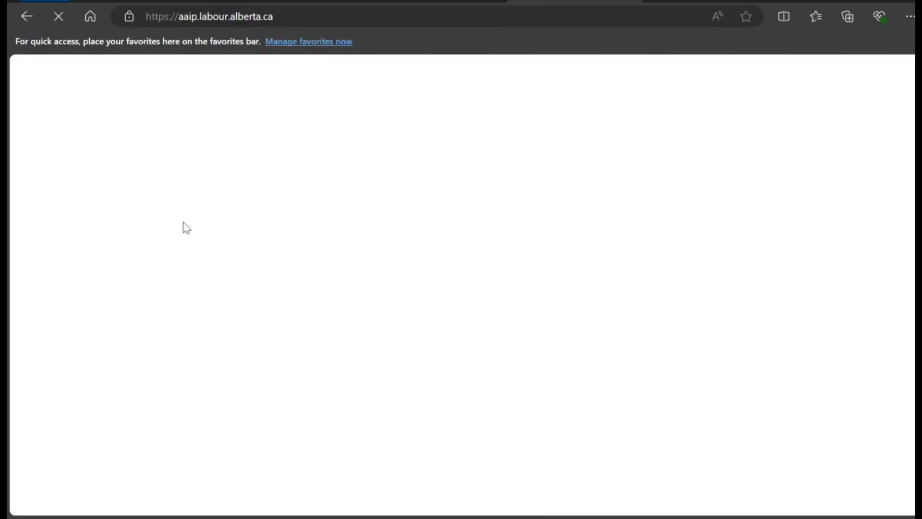
# Start a new Expression of Interest (EOI) for Workers from the portal options.
pyautogui.scroll(-4, 187, 228)
pyautogui.scroll(-10, 186, 227)
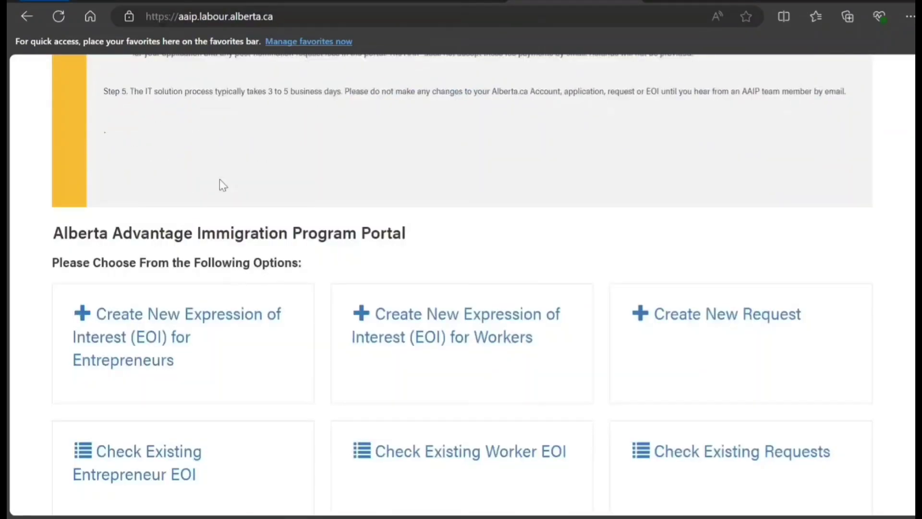
pyautogui.scroll(-3, 222, 291)
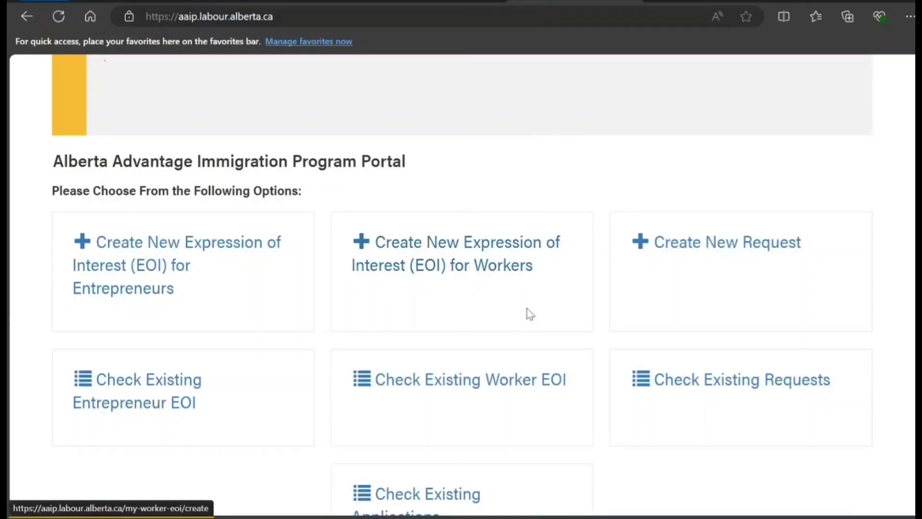
pyautogui.scroll(-3, 525, 312)
pyautogui.click(439, 124)
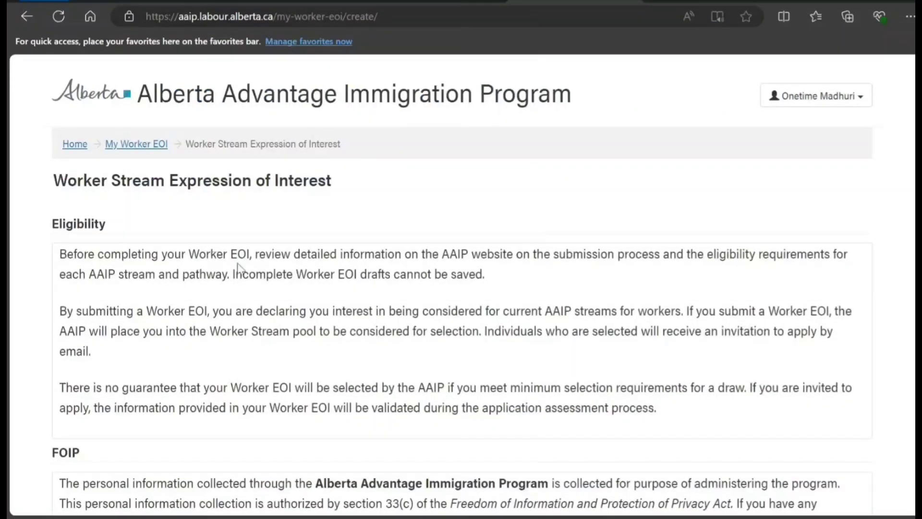
# Review the eligibility and FOIP notices and confirm having read the information.
pyautogui.scroll(-1, 196, 250)
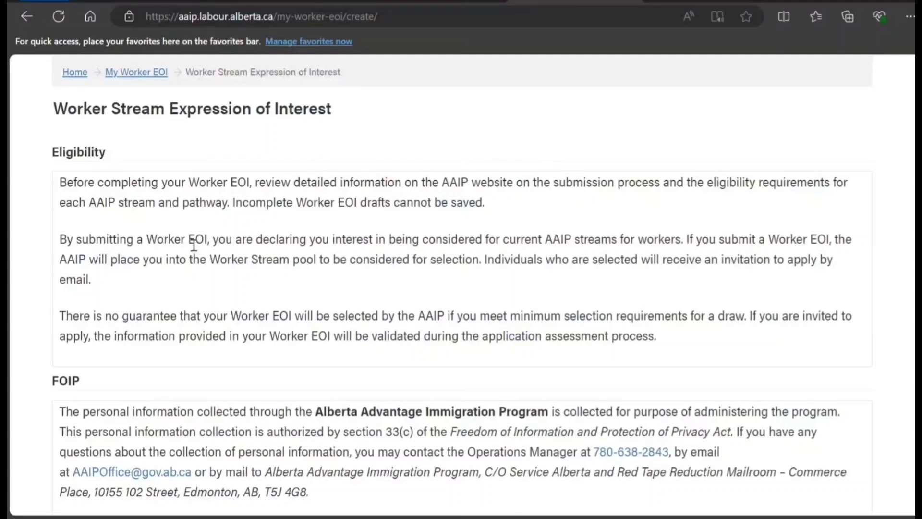
pyautogui.scroll(-5, 193, 245)
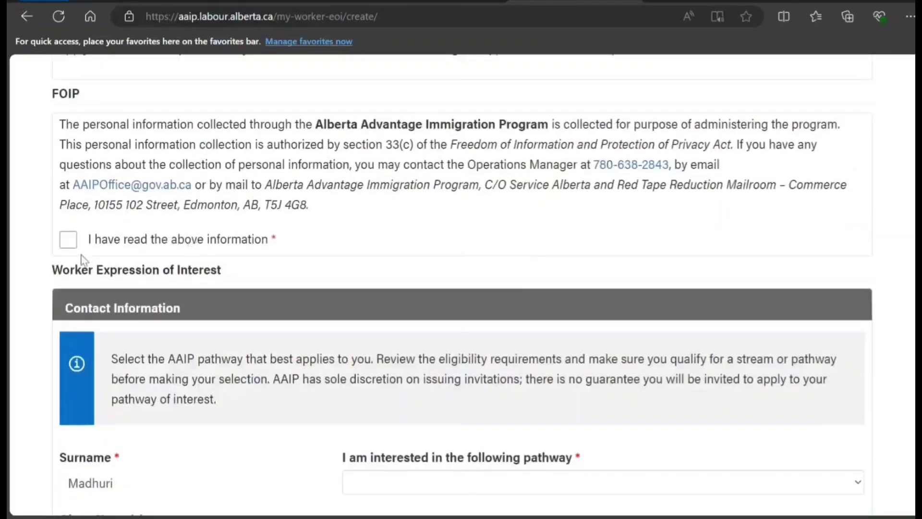
pyautogui.click(68, 240)
# Choose the AAIP pathway of interest in the Contact Information section.
pyautogui.scroll(-3, 243, 206)
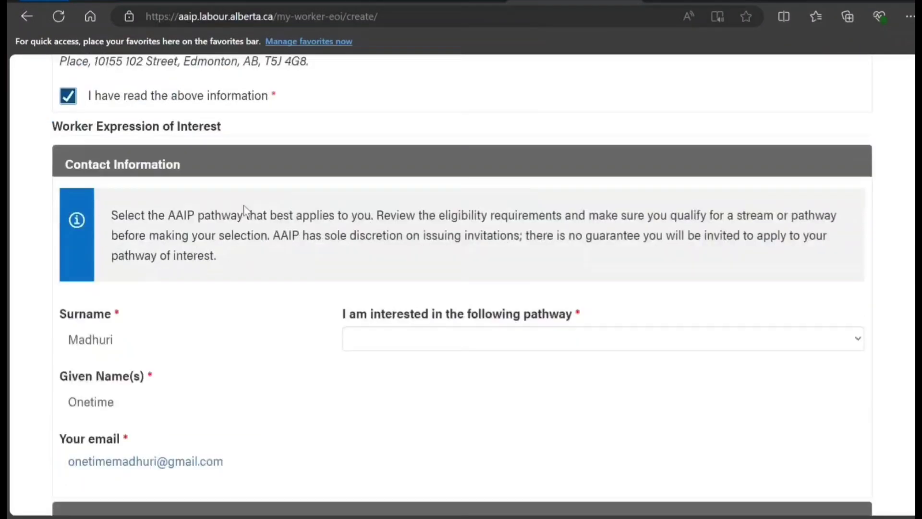
pyautogui.scroll(-3, 244, 205)
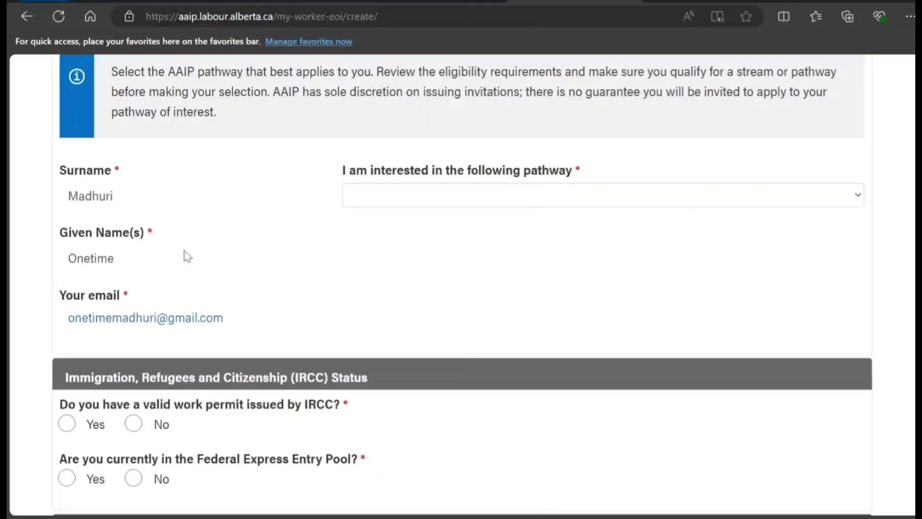
pyautogui.scroll(-2, 164, 273)
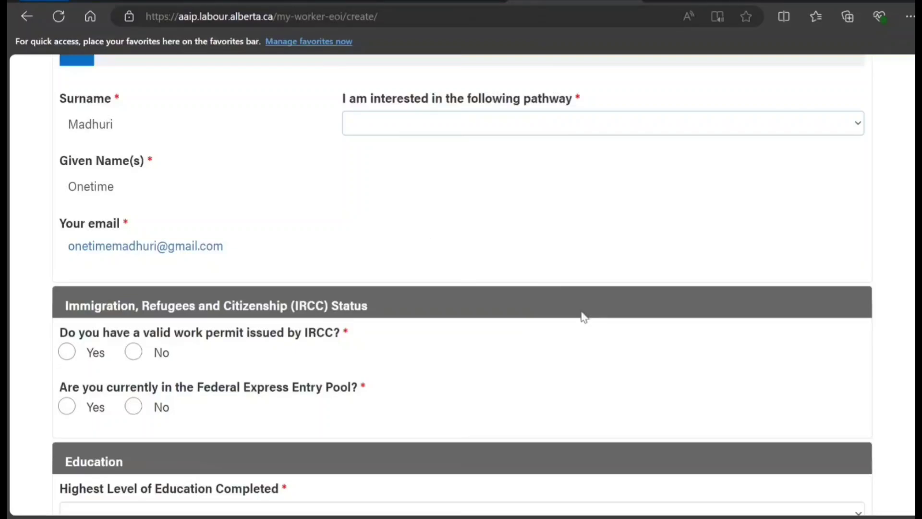
pyautogui.click(566, 177)
# Declare a valid IRCC work permit of type Post-Graduation Work Permit (PGWP) with the expiry date 12/31/2025.
pyautogui.scroll(-3, 298, 254)
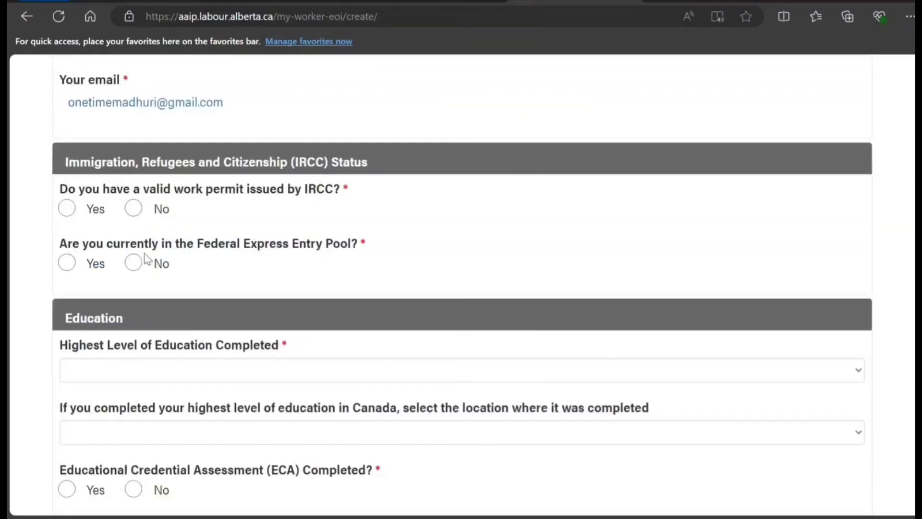
pyautogui.click(82, 217)
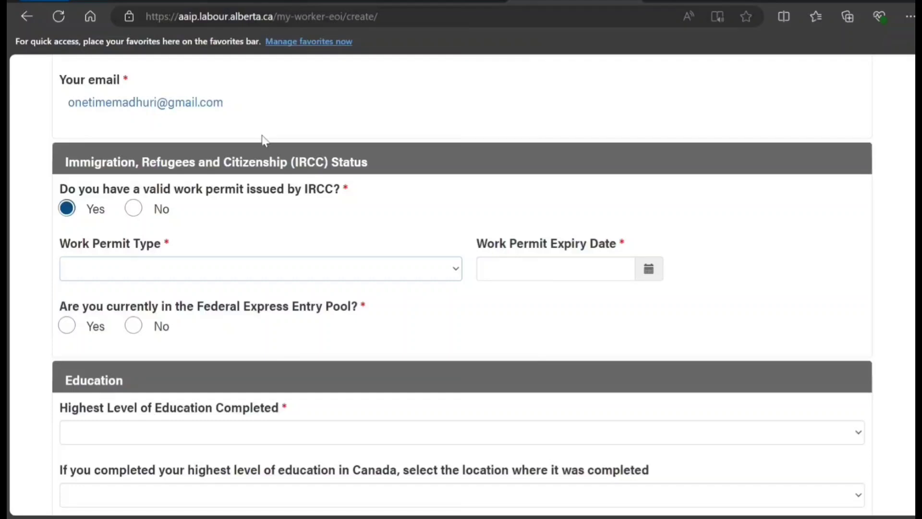
pyautogui.click(649, 273)
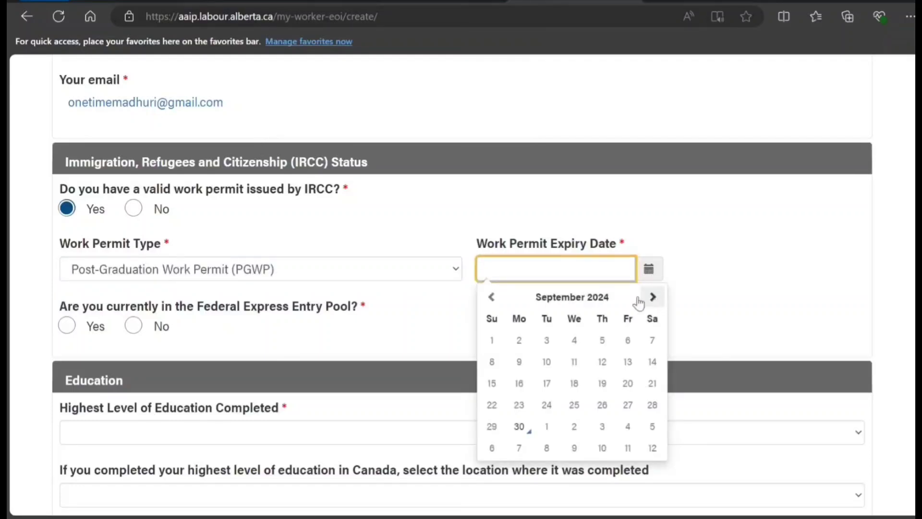
pyautogui.click(599, 298)
pyautogui.click(655, 297)
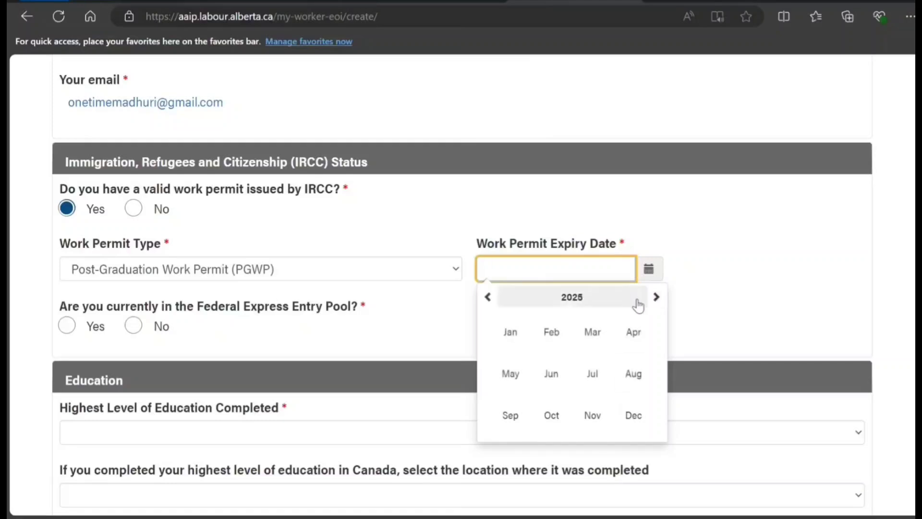
pyautogui.click(642, 435)
pyautogui.click(575, 427)
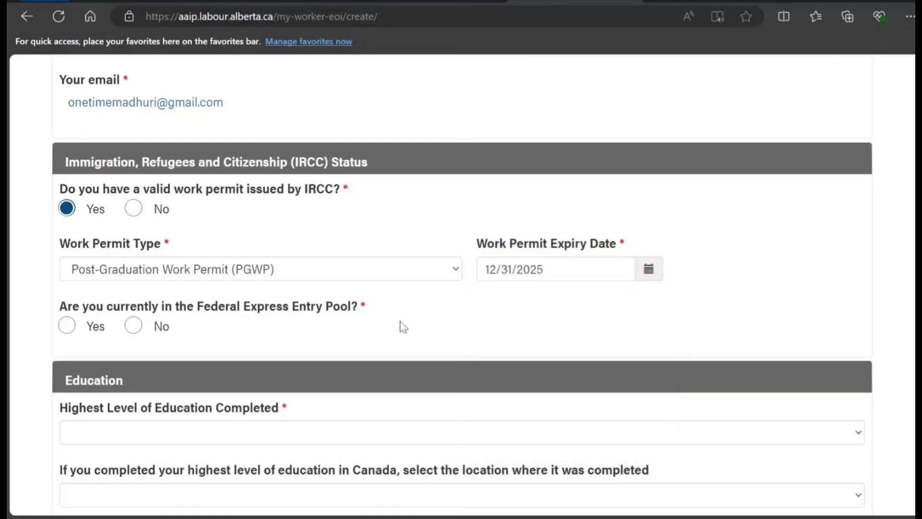
# Answer No to currently being in the Federal Express Entry Pool, after viewing the fields required for Yes.
pyautogui.scroll(-3, 358, 245)
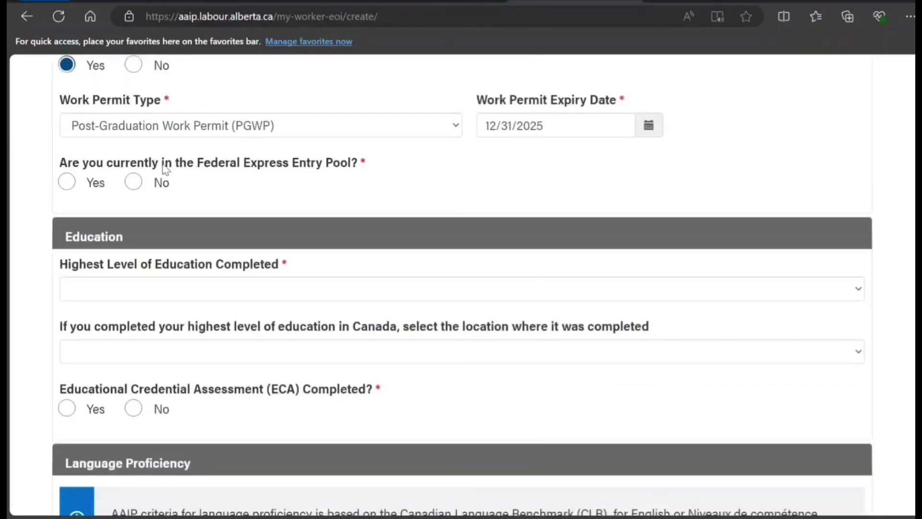
pyautogui.click(67, 182)
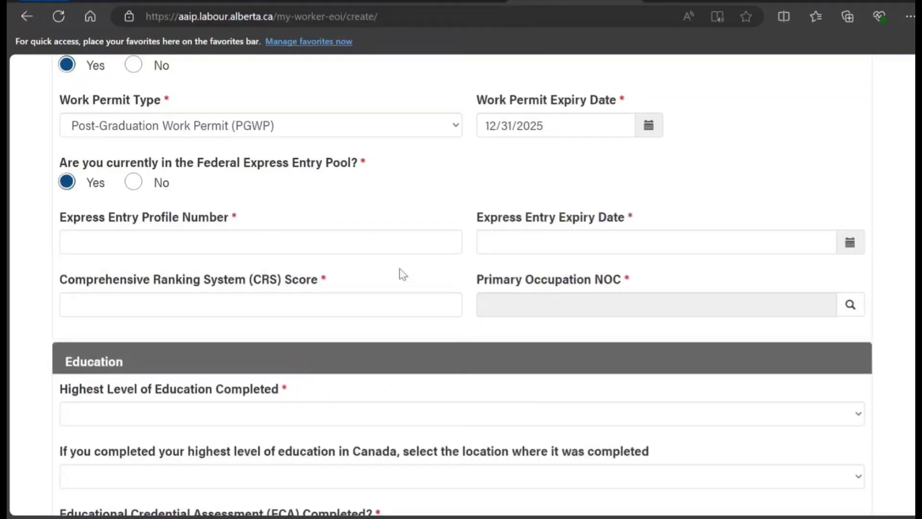
pyautogui.click(133, 183)
# Set the highest level of education completed to Master's Degree and the location where it was completed to Alberta.
pyautogui.scroll(-1, 192, 187)
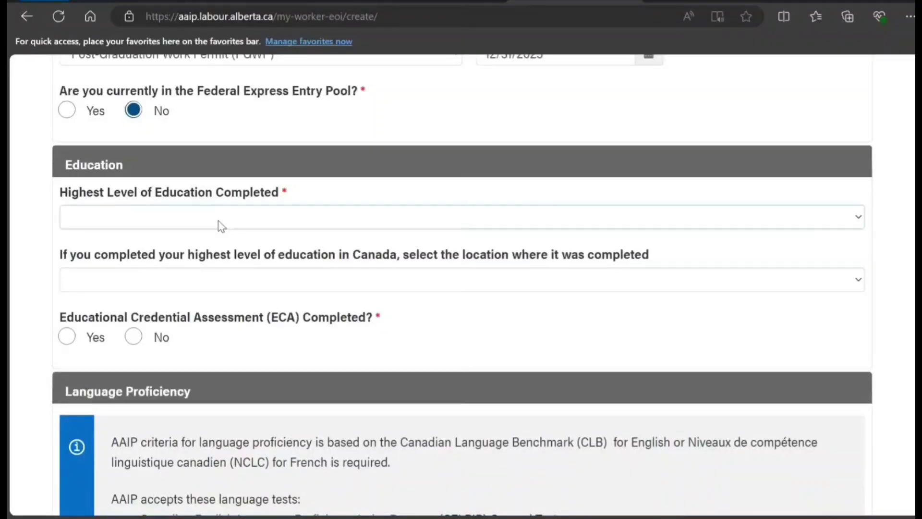
pyautogui.click(189, 292)
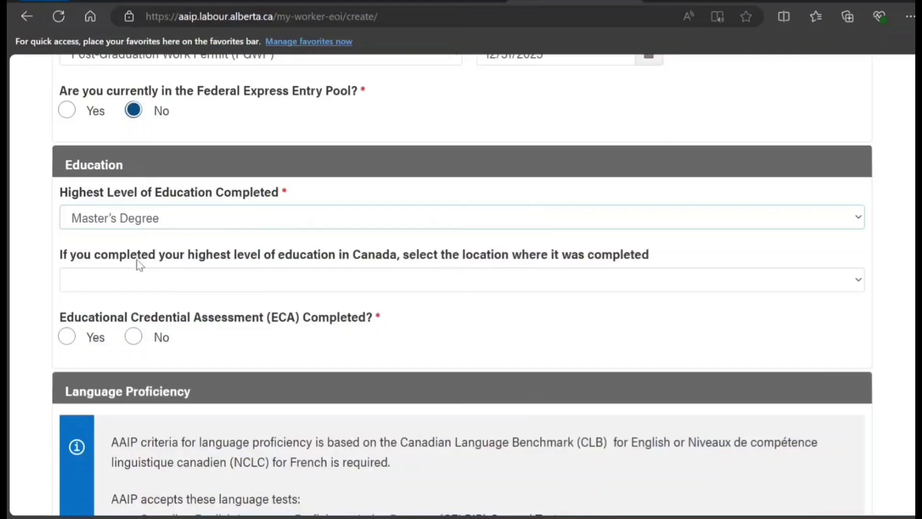
pyautogui.click(468, 286)
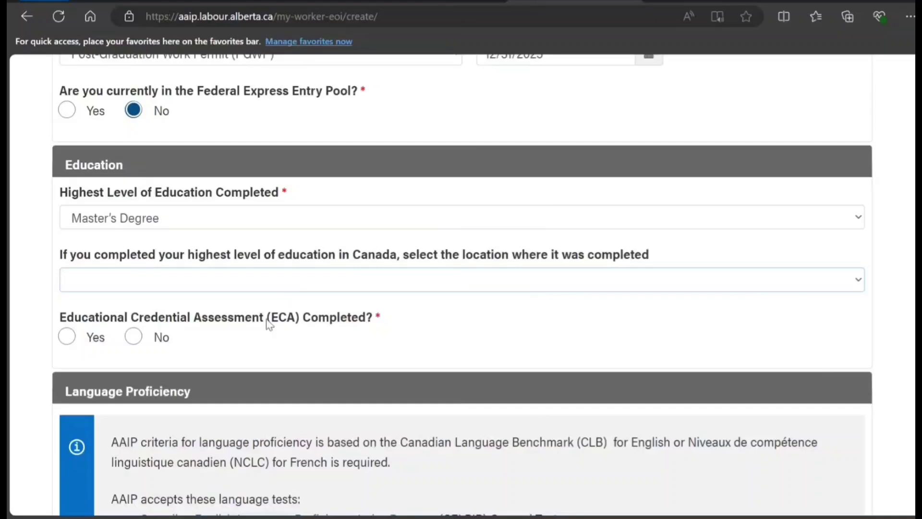
pyautogui.press('Down')
pyautogui.press('Down')
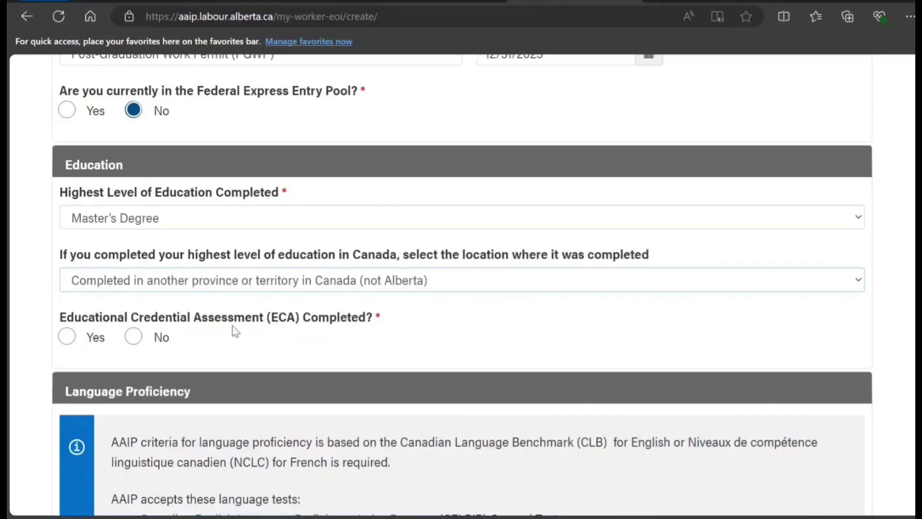
pyautogui.press('Up')
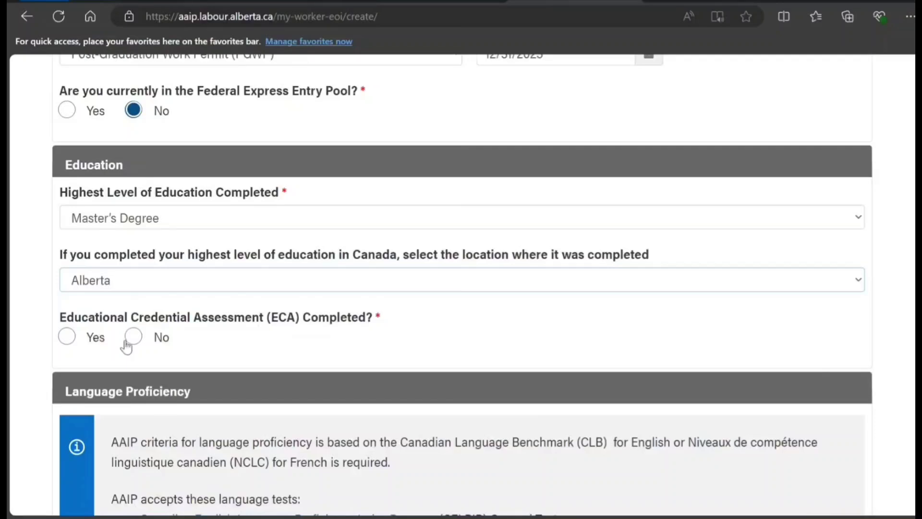
# Declare the Educational Credential Assessment completed; set English Proficiency to 6 or higher and French Proficiency to No language test or assessment completed.
pyautogui.click(73, 338)
pyautogui.scroll(-5, 181, 278)
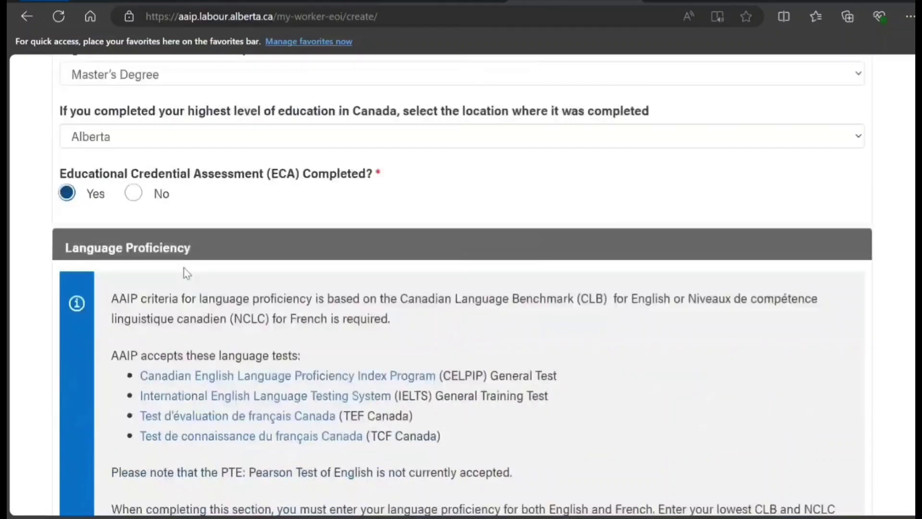
pyautogui.scroll(-4, 181, 262)
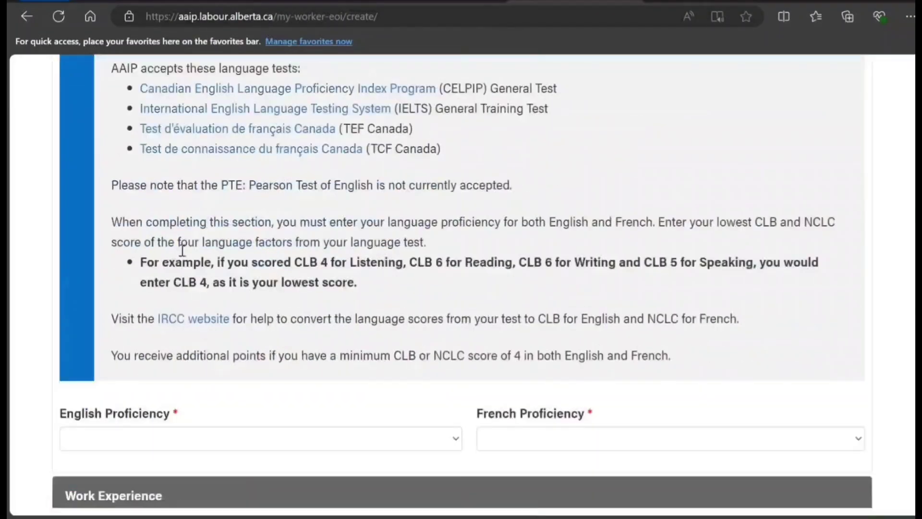
pyautogui.scroll(4, 183, 250)
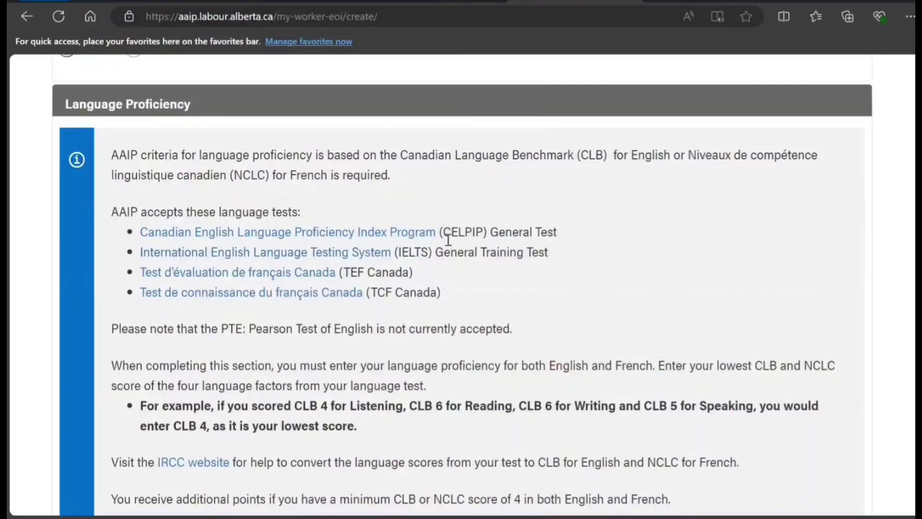
pyautogui.scroll(-5, 412, 290)
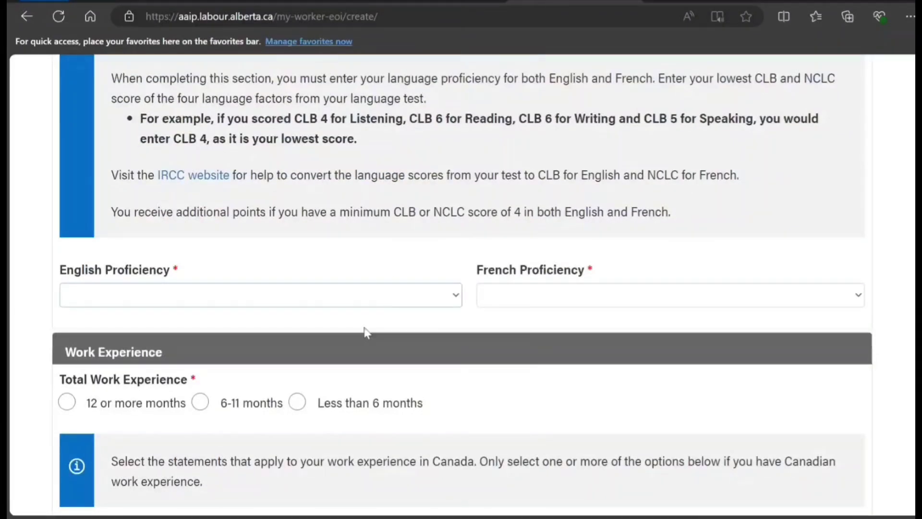
pyautogui.click(354, 347)
pyautogui.click(548, 298)
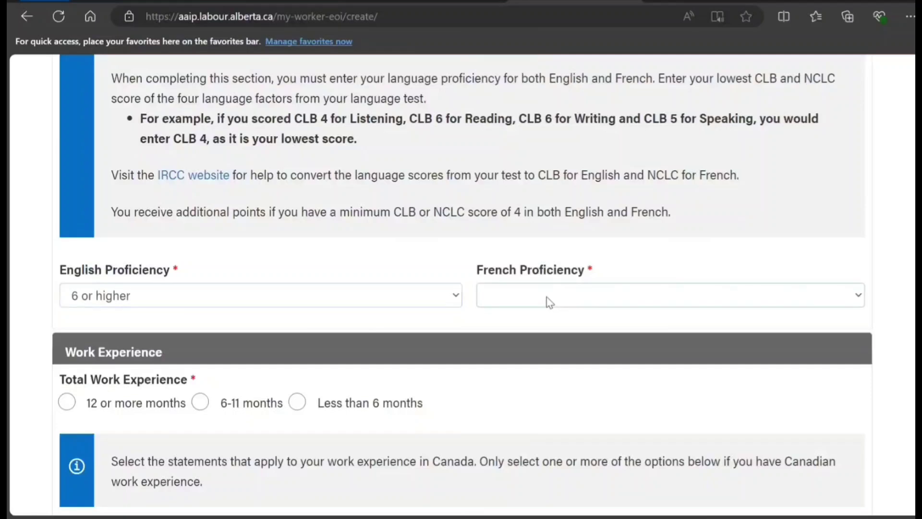
pyautogui.click(552, 440)
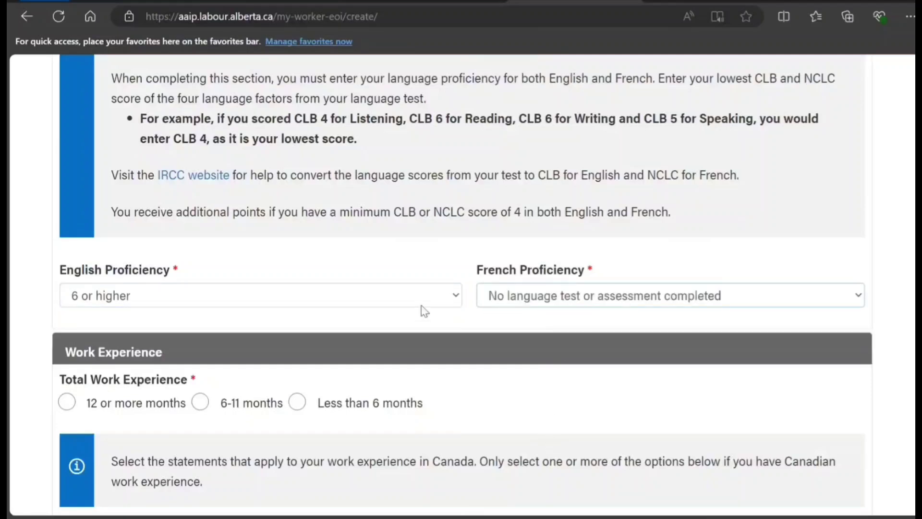
# Set total work experience to 12 or more months and declare 6 months or more both in Alberta and in another province or territory.
pyautogui.scroll(-3, 422, 309)
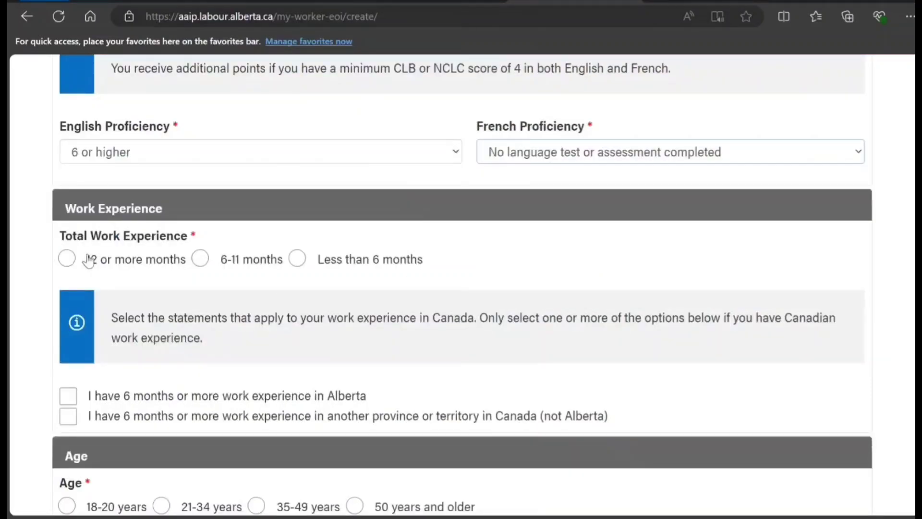
pyautogui.click(66, 259)
pyautogui.scroll(-3, 169, 197)
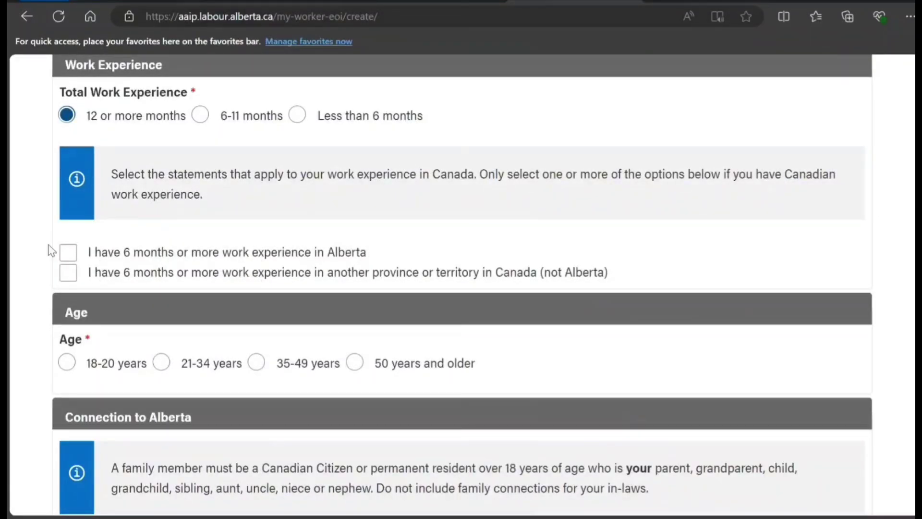
pyautogui.click(68, 252)
pyautogui.click(68, 273)
# Set the age range to 21-34 years and declare Family in Alberta as the connection to Alberta.
pyautogui.scroll(-2, 144, 239)
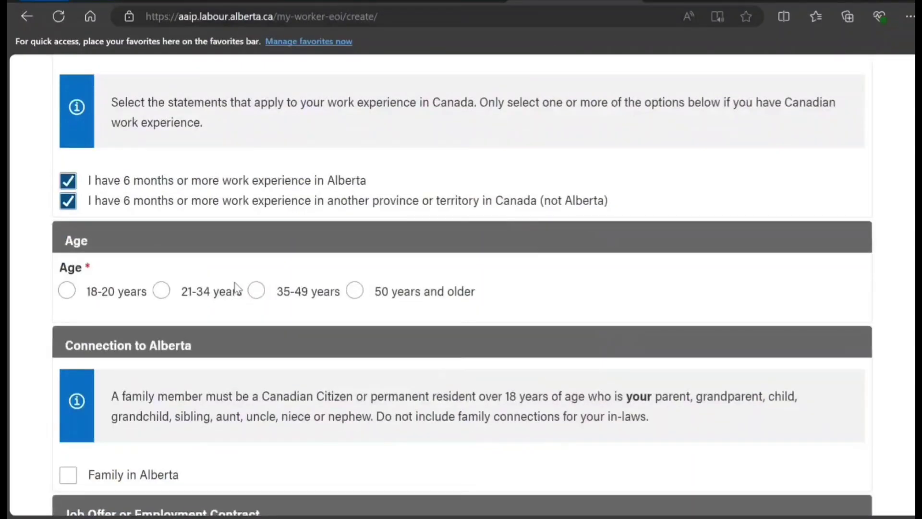
pyautogui.click(162, 290)
pyautogui.scroll(-3, 224, 226)
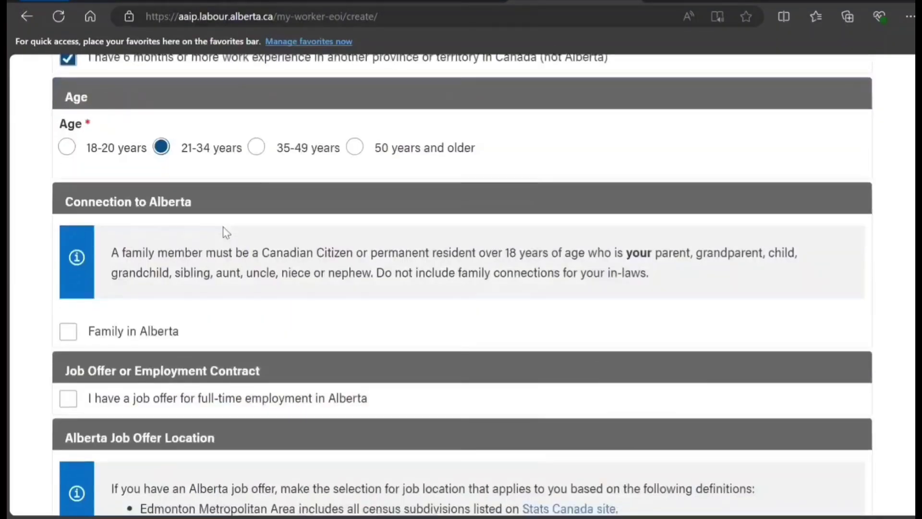
pyautogui.scroll(-3, 261, 269)
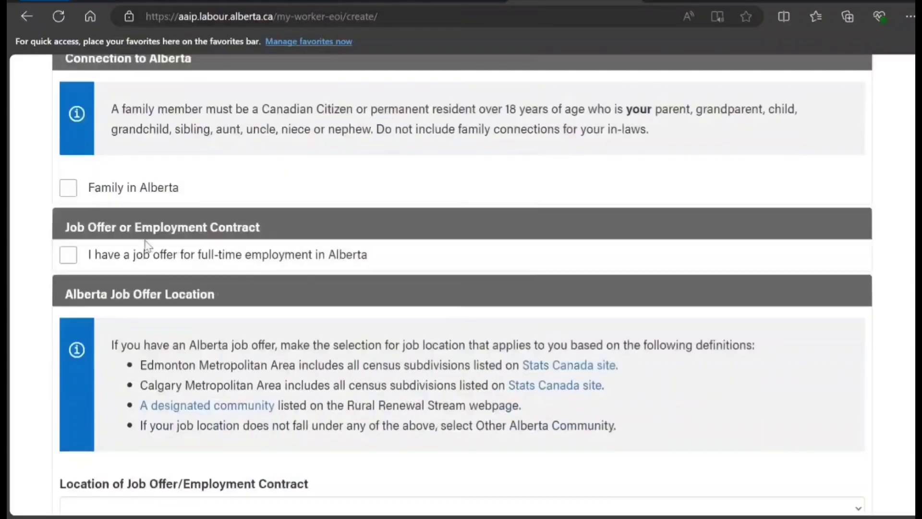
pyautogui.click(69, 189)
# Declare a full-time job offer in Alberta, in the tourism and hospitality sector with an employer belonging to a required sector association.
pyautogui.scroll(-3, 255, 194)
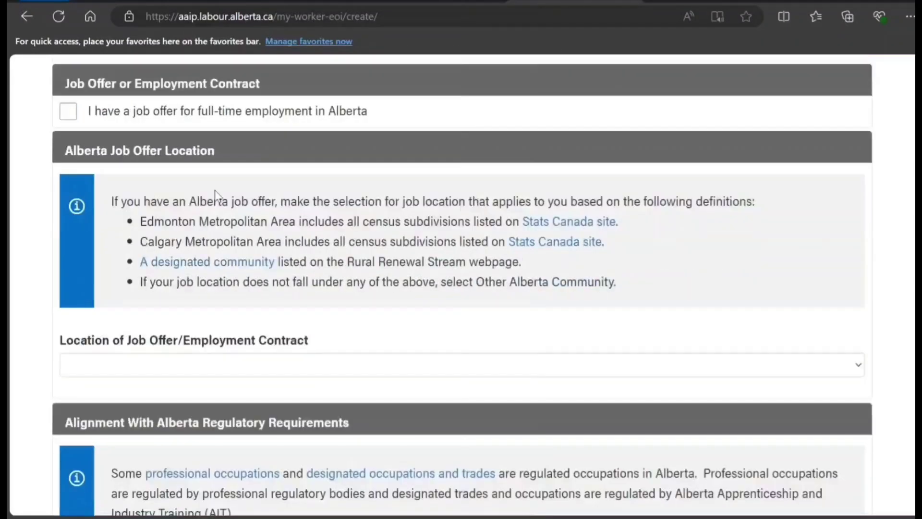
pyautogui.scroll(-1, 270, 206)
pyautogui.scroll(-2, 266, 205)
pyautogui.scroll(2, 250, 211)
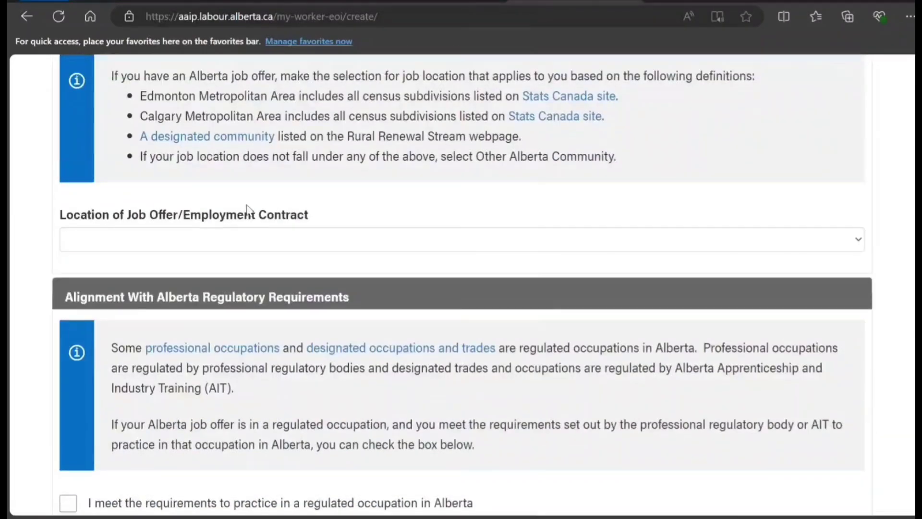
pyautogui.scroll(2, 94, 125)
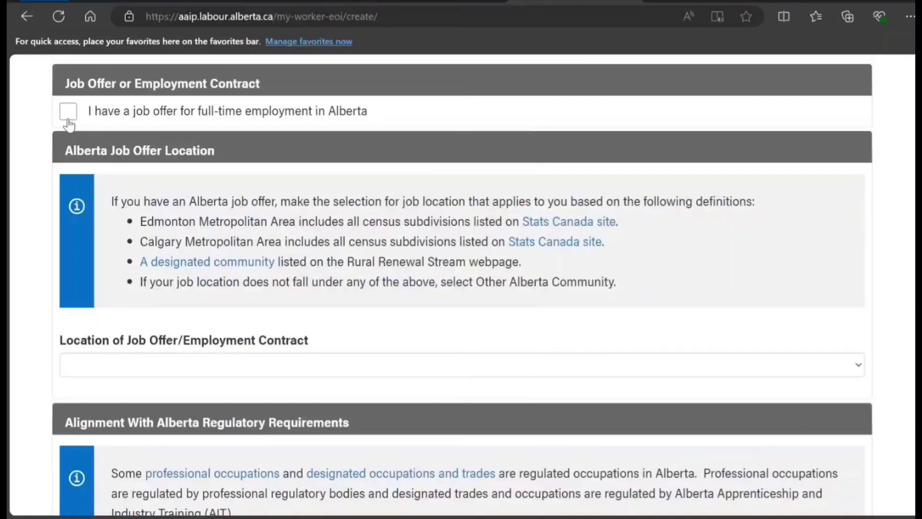
pyautogui.click(68, 112)
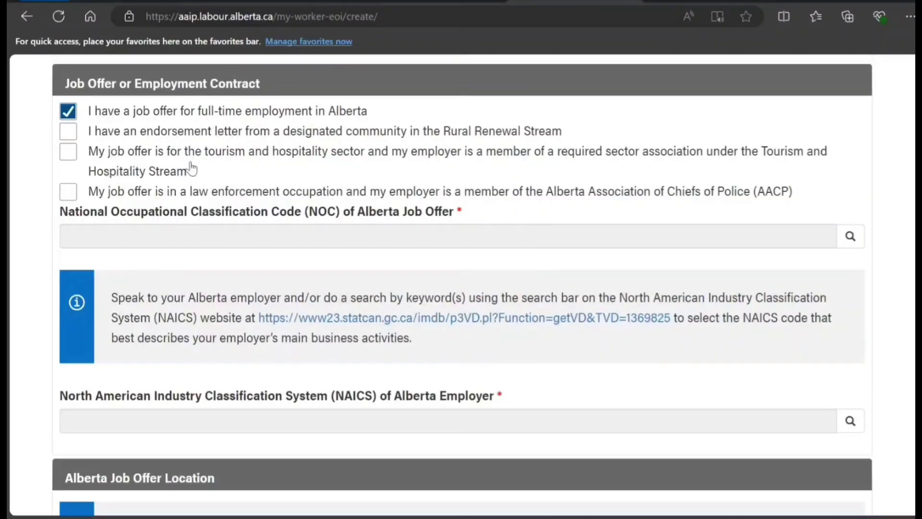
pyautogui.click(68, 153)
pyautogui.scroll(-3, 181, 210)
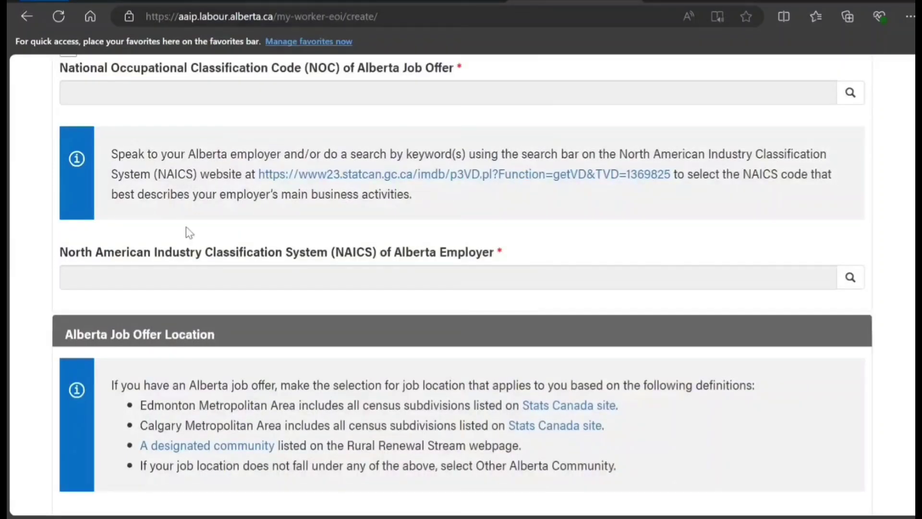
pyautogui.scroll(-1, 186, 230)
pyautogui.click(214, 214)
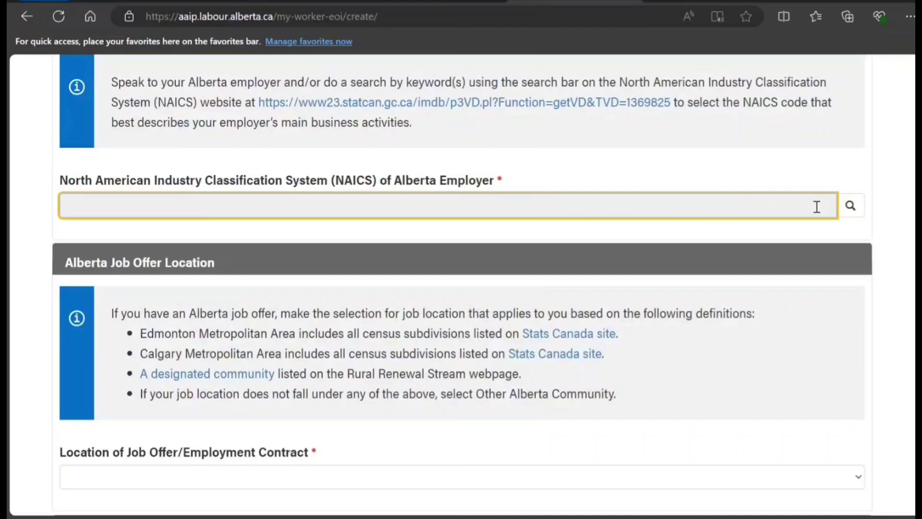
pyautogui.click(850, 206)
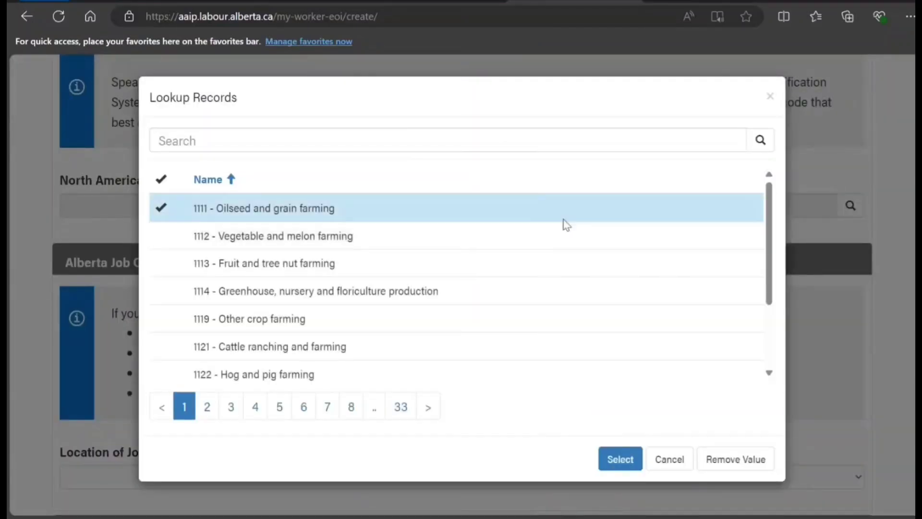
pyautogui.scroll(-1, 549, 248)
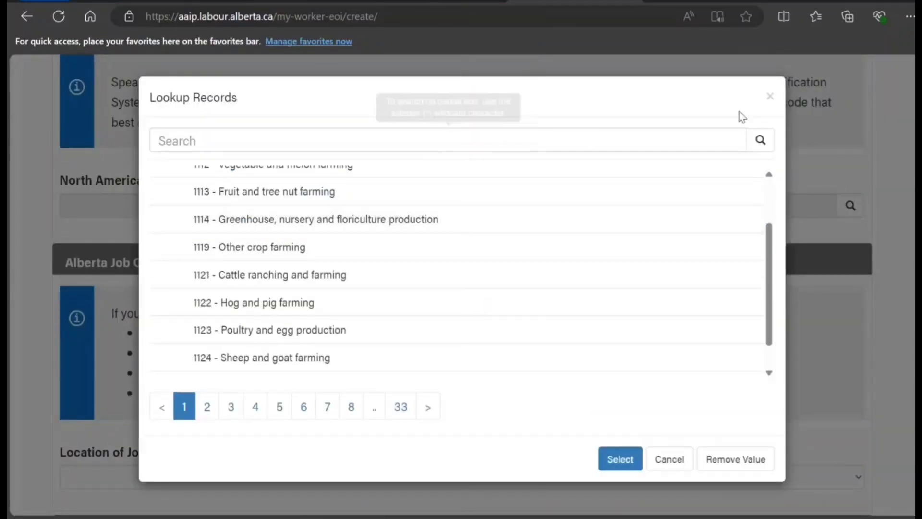
pyautogui.click(769, 97)
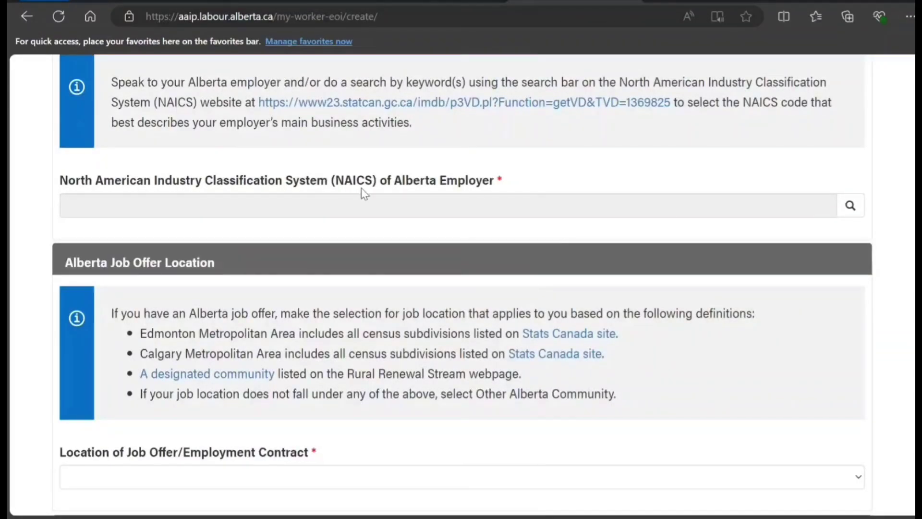
# Set the Alberta employer's NAICS classification to 3221 - Pulp, paper and paperboard mills.
pyautogui.click(851, 205)
pyautogui.scroll(-2, 399, 242)
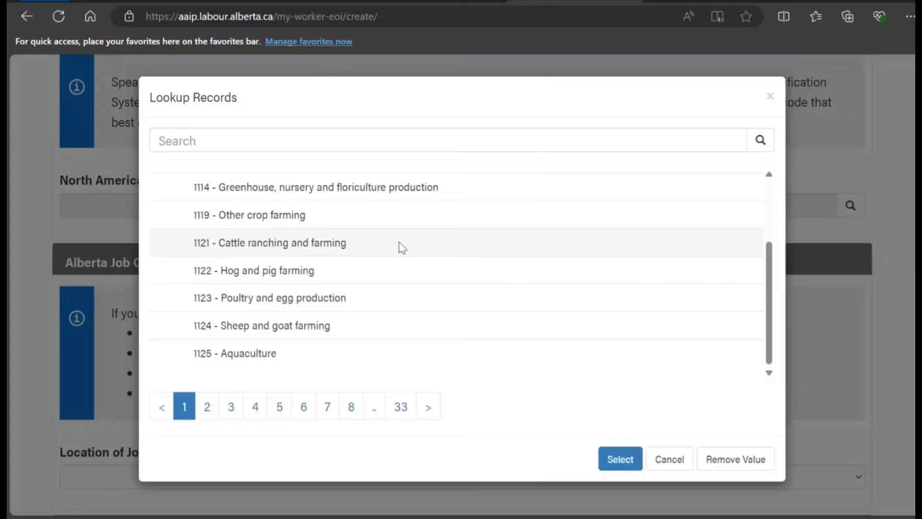
pyautogui.scroll(3, 374, 279)
pyautogui.click(327, 406)
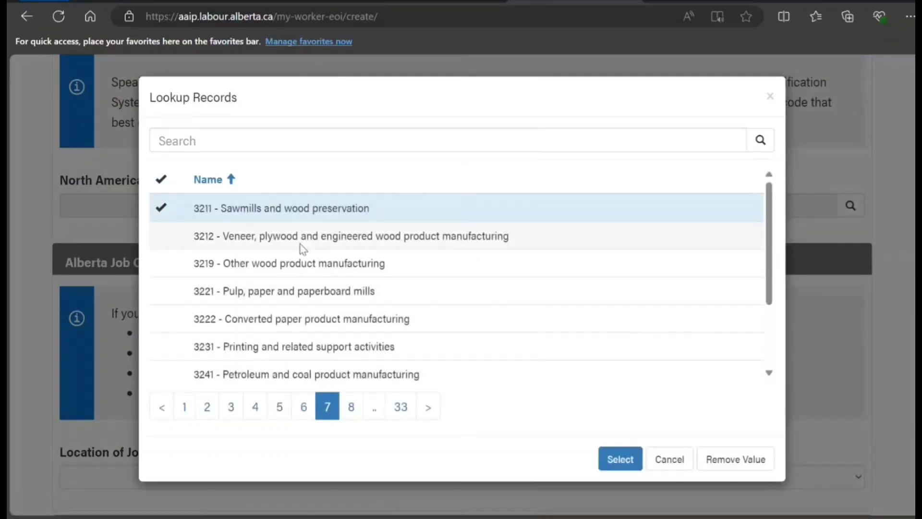
pyautogui.click(301, 242)
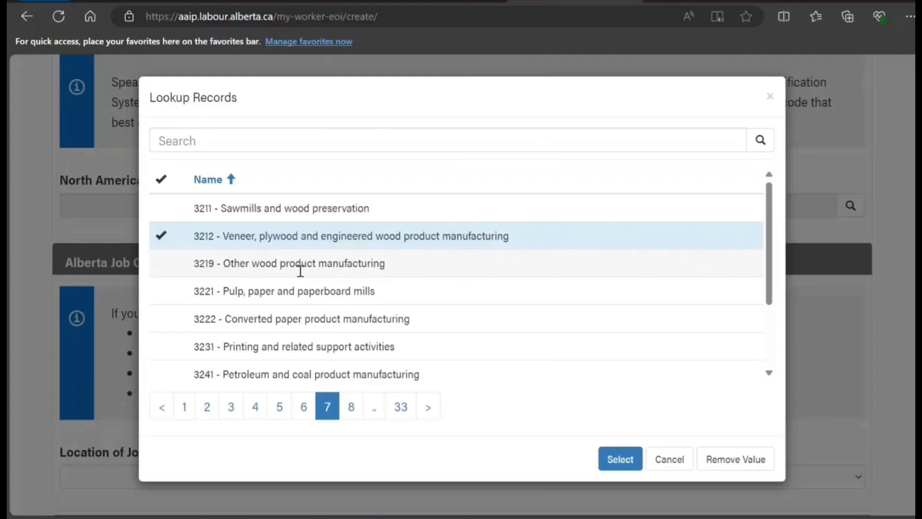
pyautogui.click(295, 291)
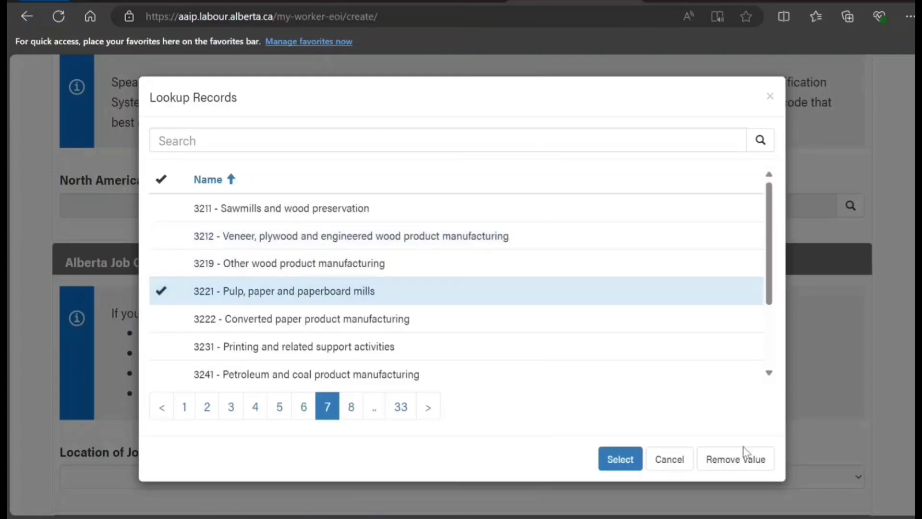
pyautogui.click(615, 467)
# Set the job offer location to Edmonton Metropolitan Area and declare meeting the requirements to practice in a regulated occupation in Alberta.
pyautogui.scroll(-3, 511, 297)
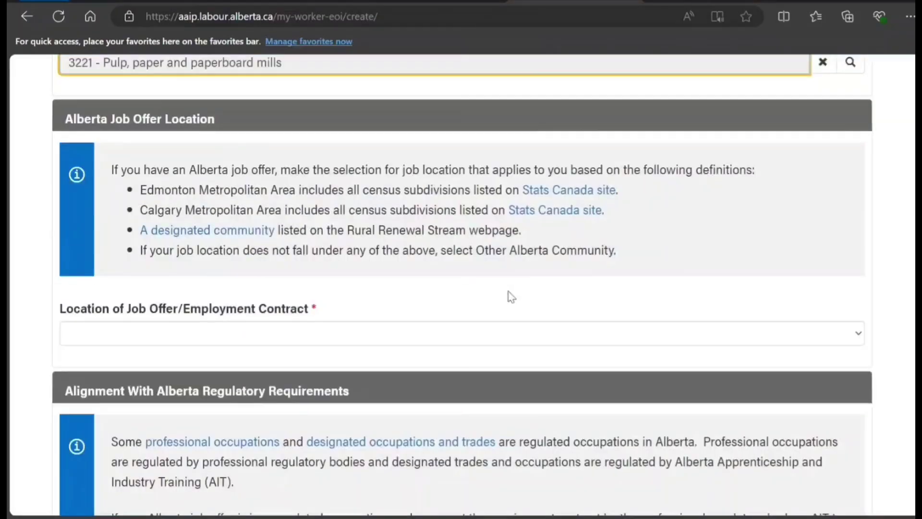
pyautogui.click(438, 341)
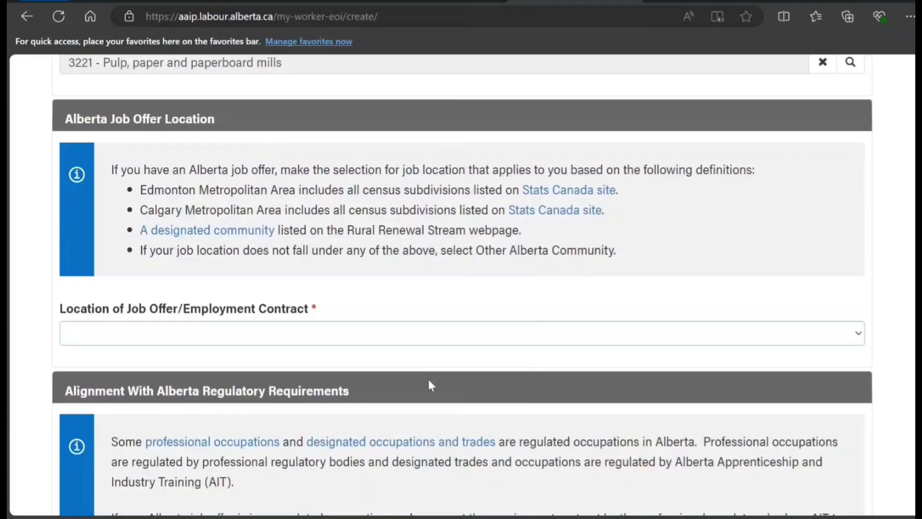
pyautogui.click(425, 412)
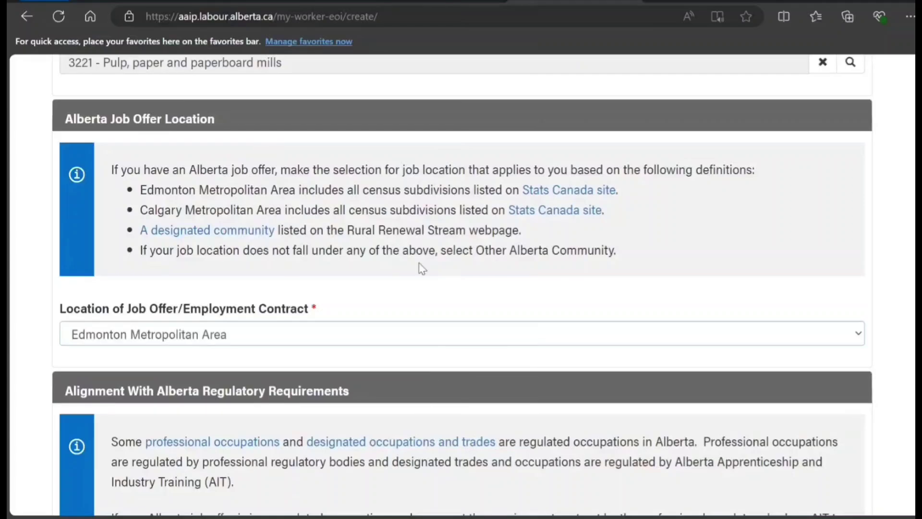
pyautogui.scroll(-6, 422, 268)
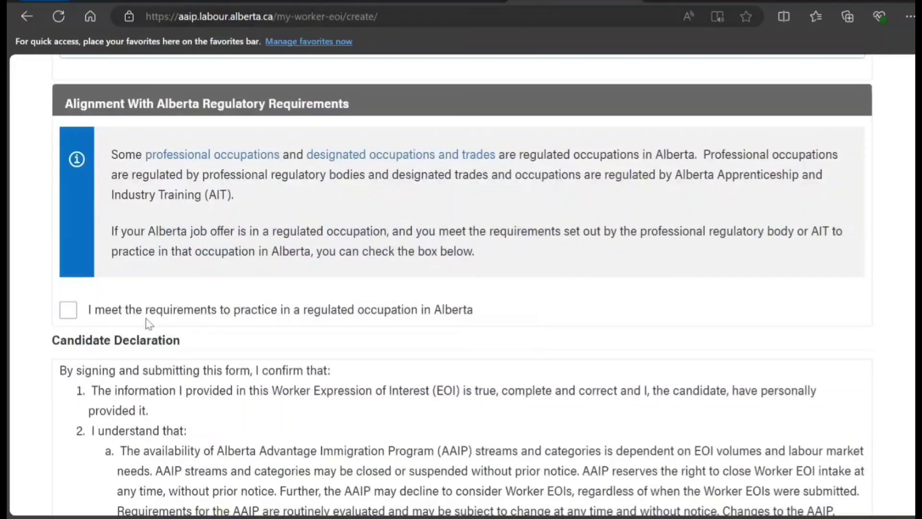
pyautogui.click(67, 311)
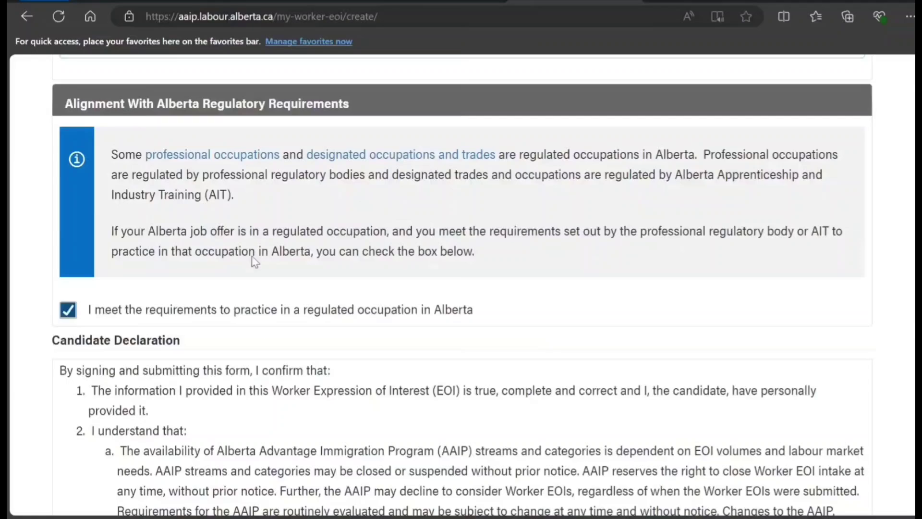
# Try agreeing to the Candidate Declaration's terms and conditions, and withdraw the agreement again.
pyautogui.scroll(-4, 253, 257)
pyautogui.scroll(-9, 258, 208)
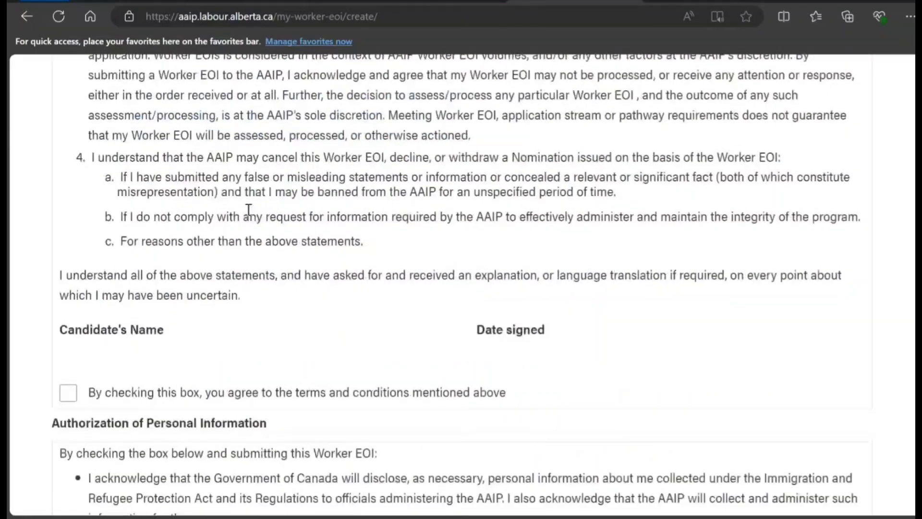
pyautogui.click(68, 343)
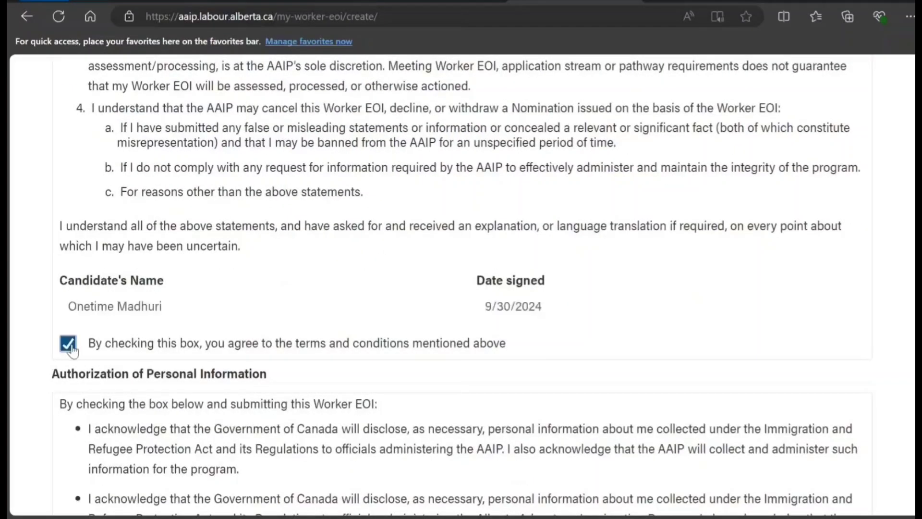
pyautogui.click(69, 350)
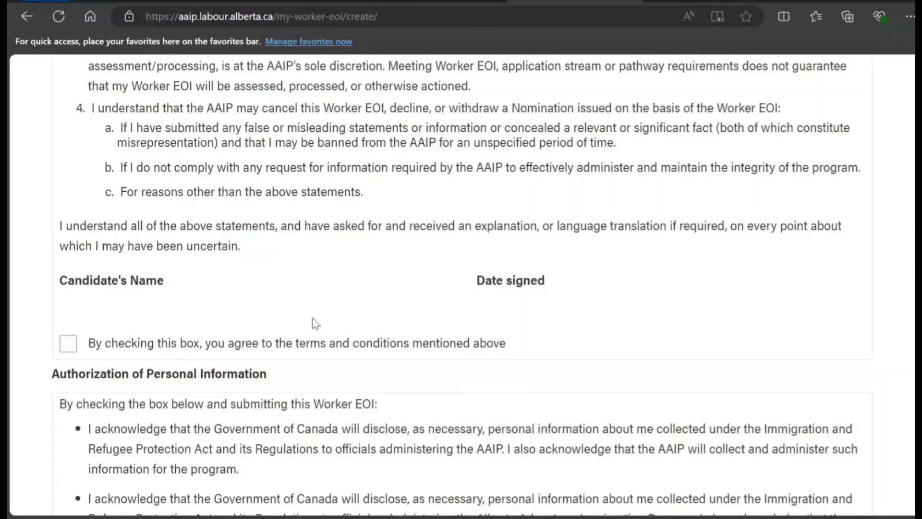
# Review the Authorization of Personal Information statements and the Policy on Use of Representative.
pyautogui.scroll(-4, 311, 324)
pyautogui.scroll(-9, 224, 294)
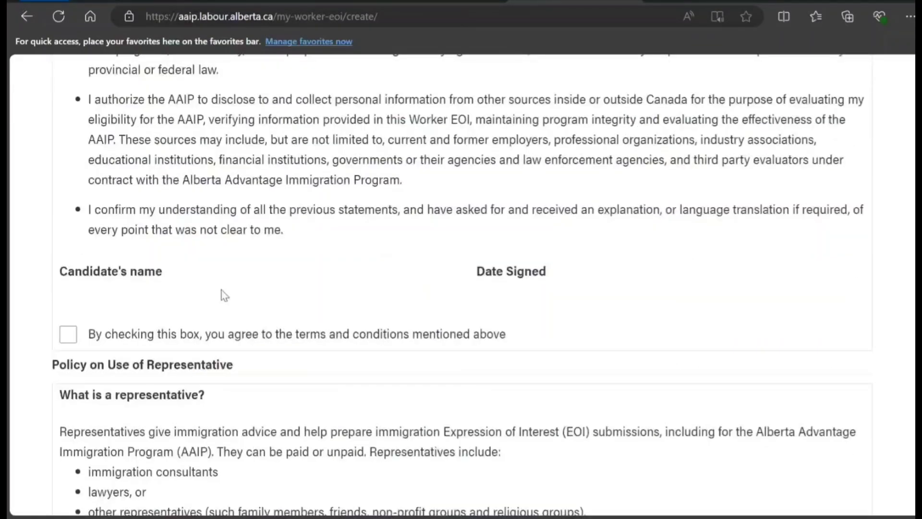
pyautogui.scroll(-9, 136, 331)
pyautogui.scroll(3, 138, 323)
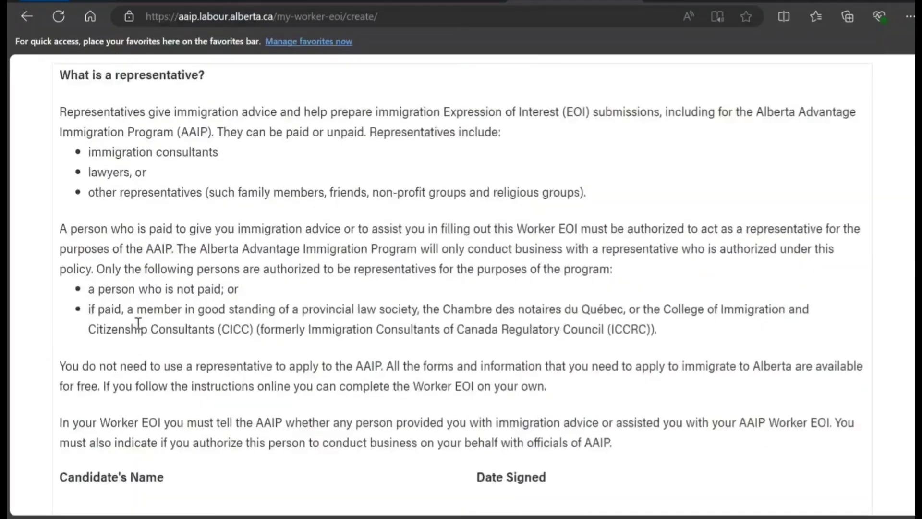
pyautogui.scroll(-3, 175, 209)
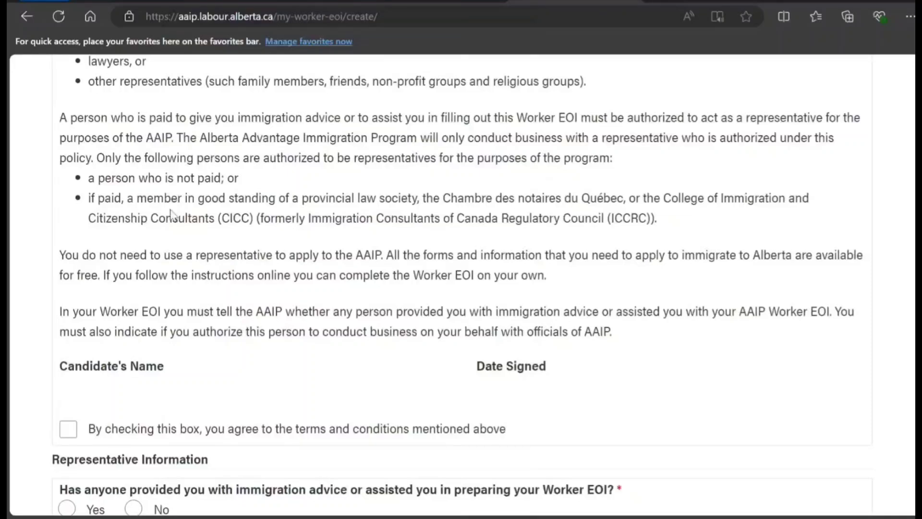
pyautogui.scroll(1, 250, 376)
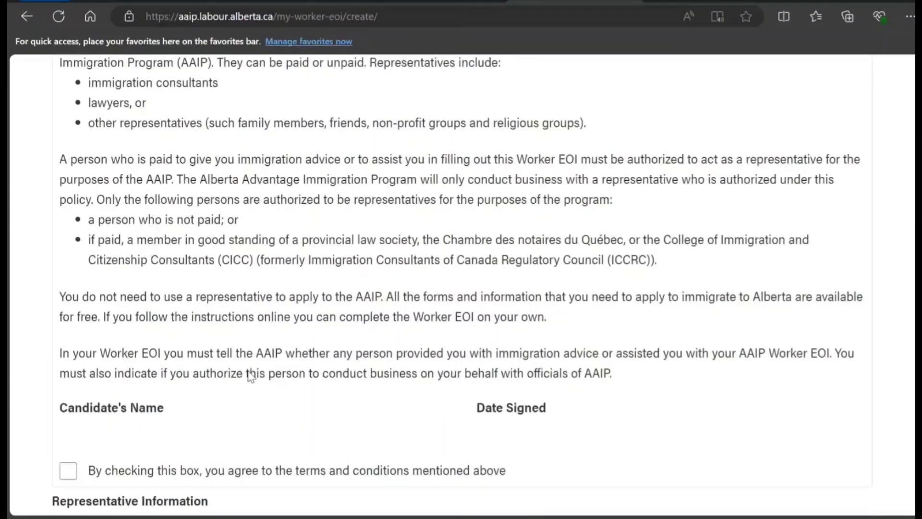
pyautogui.scroll(2, 208, 173)
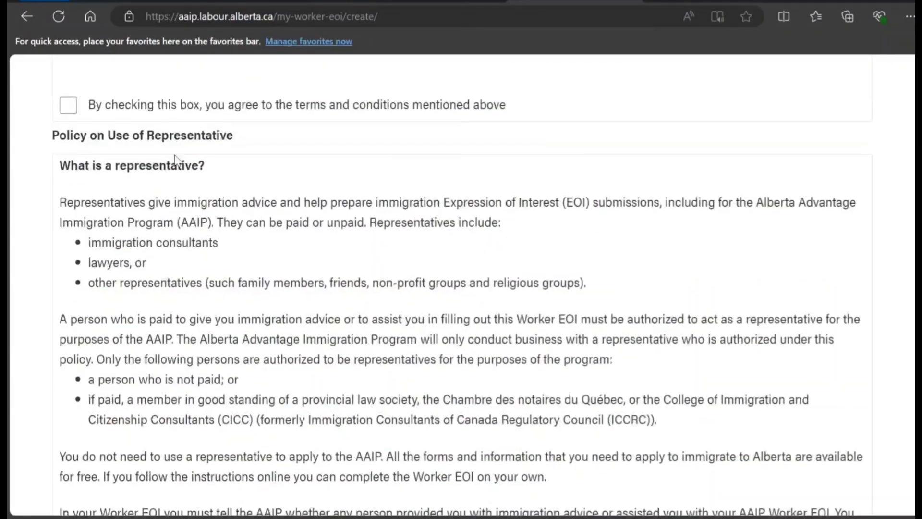
# Declare under Representative Information that nobody gave immigration advice or assisted in preparing the Worker EOI.
pyautogui.scroll(-5, 177, 158)
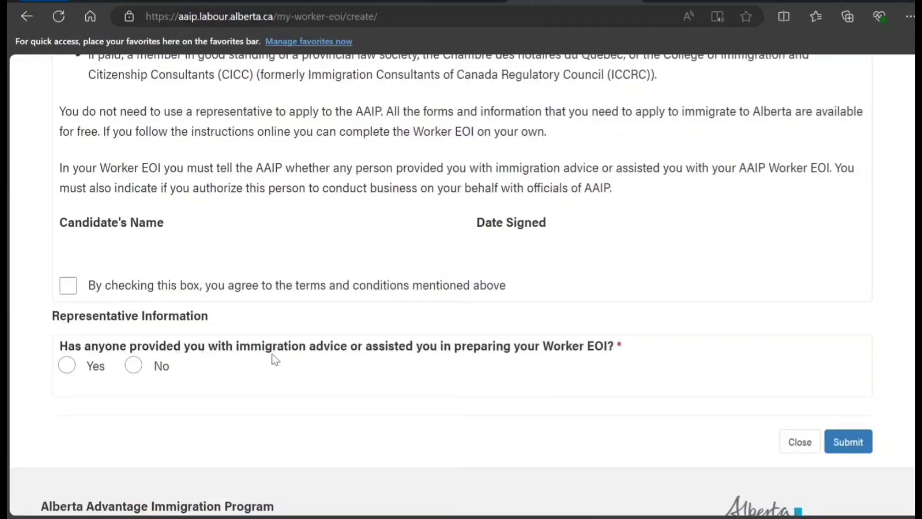
pyautogui.click(133, 366)
# Try agreeing to the terms of the Declaration of candidate under Representative Information, and withdraw the agreement again.
pyautogui.scroll(-5, 197, 365)
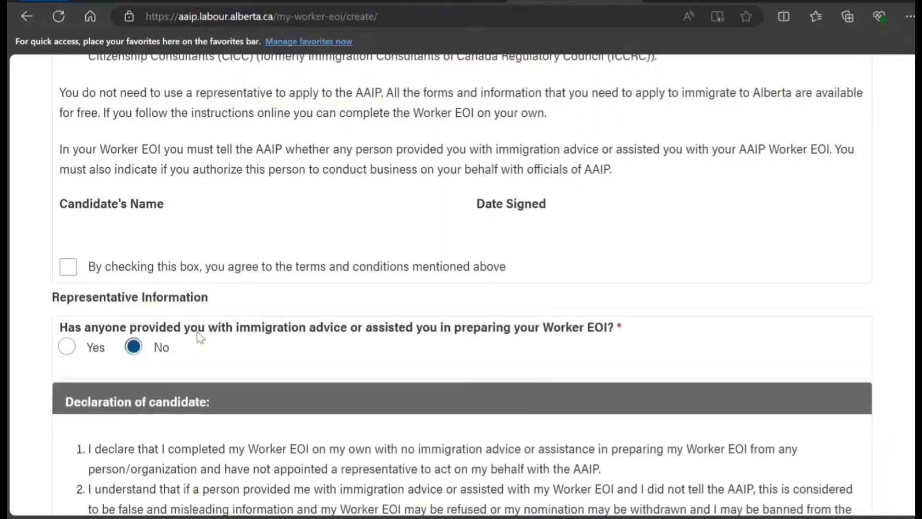
pyautogui.click(68, 366)
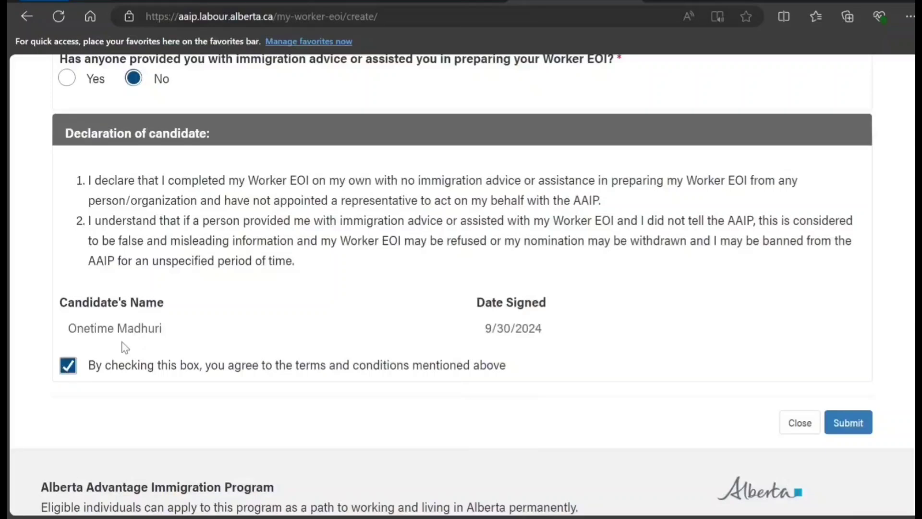
pyautogui.click(68, 366)
pyautogui.scroll(-2, 358, 319)
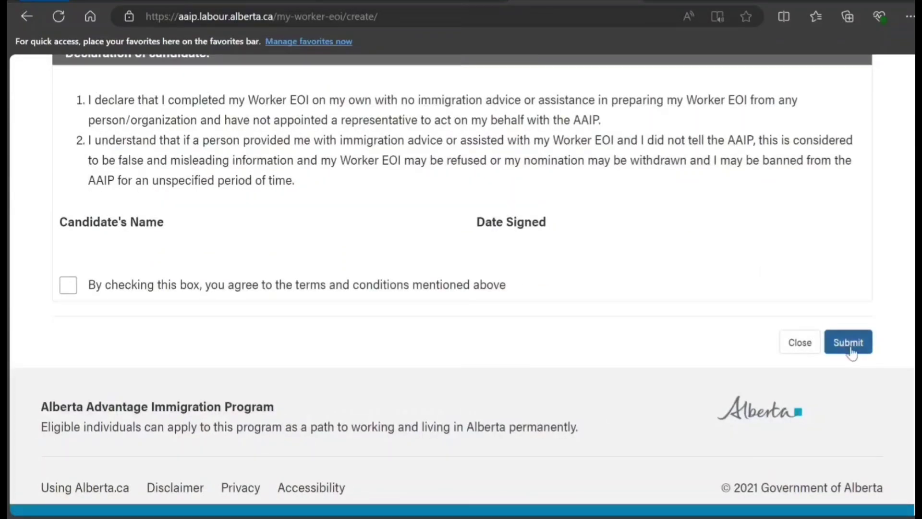
# Look back over the whole Worker EOI form, from the closing declarations up to the Eligibility section.
pyautogui.scroll(15, 630, 226)
pyautogui.scroll(20, 631, 225)
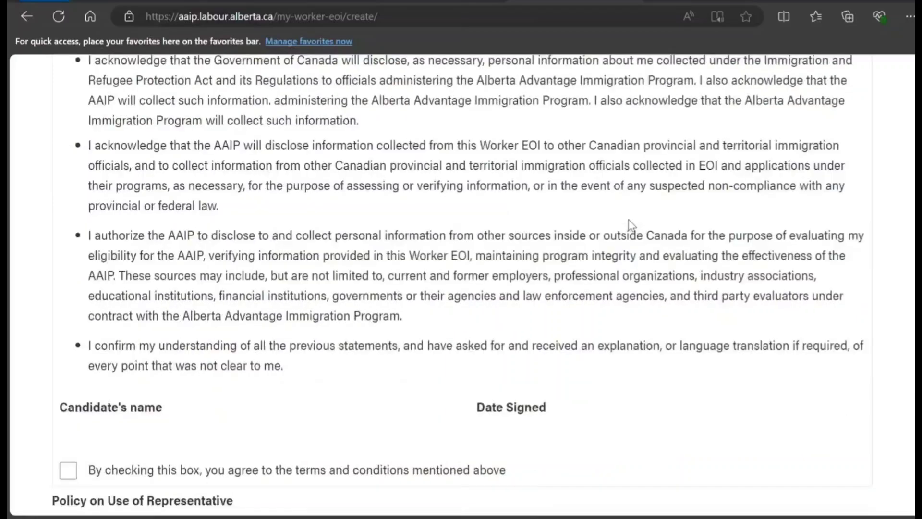
pyautogui.scroll(7, 631, 228)
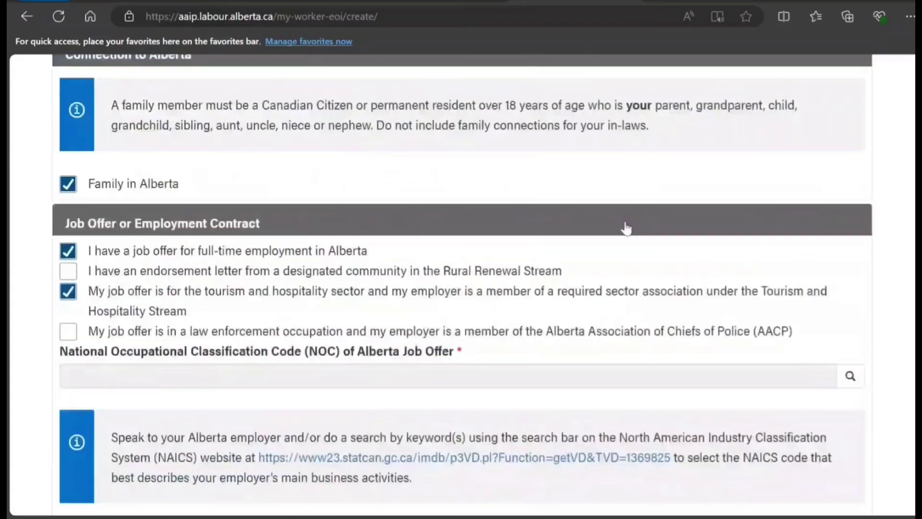
pyautogui.scroll(-7, 624, 225)
pyautogui.scroll(13, 623, 224)
pyautogui.scroll(20, 619, 226)
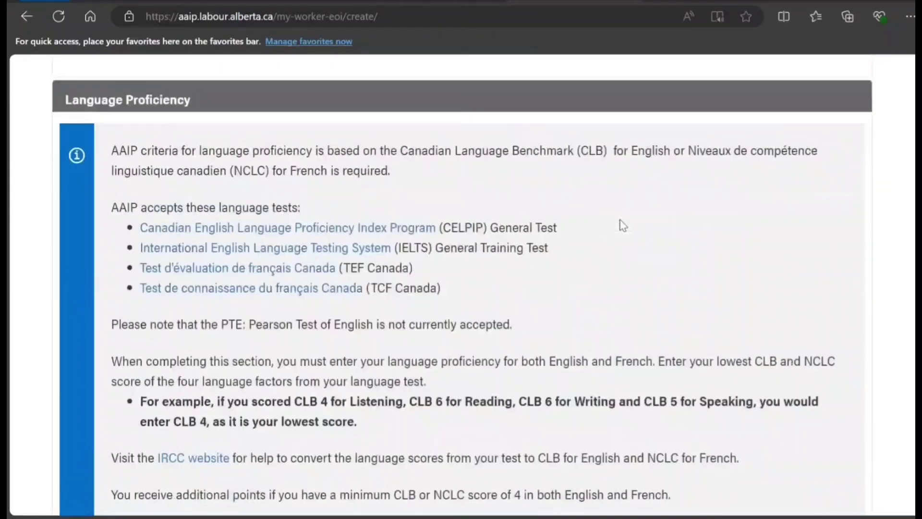
pyautogui.scroll(1, 611, 226)
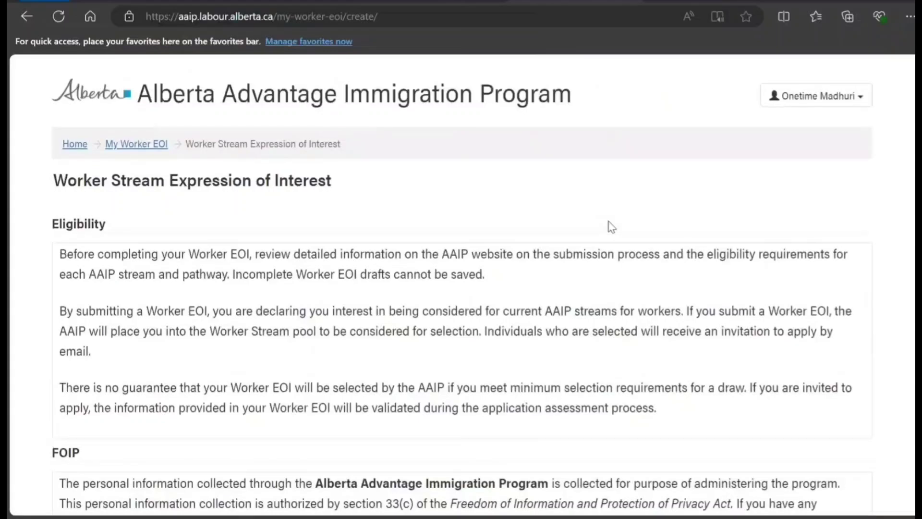